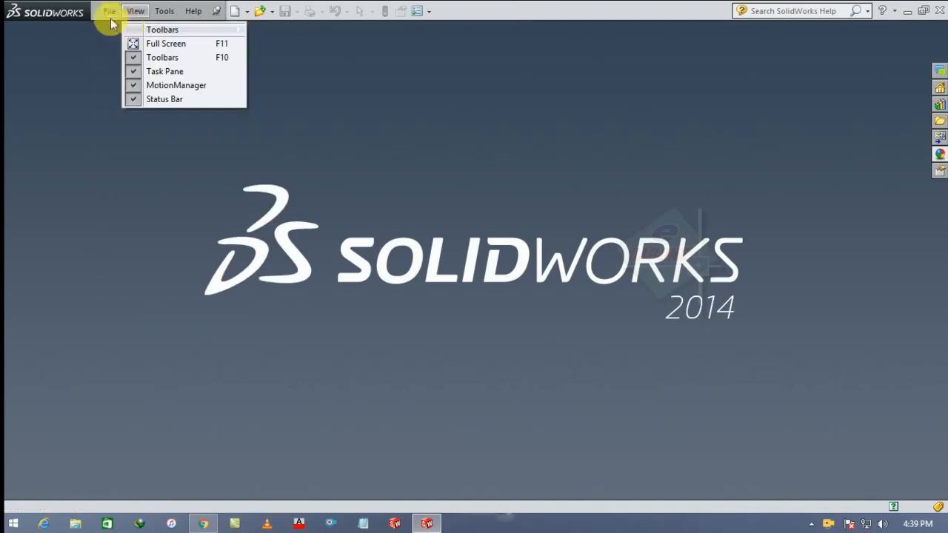
- Create a new part document and start a sketch on the Top Plane
{"action": "left_click", "coordinate": [144, 29]}
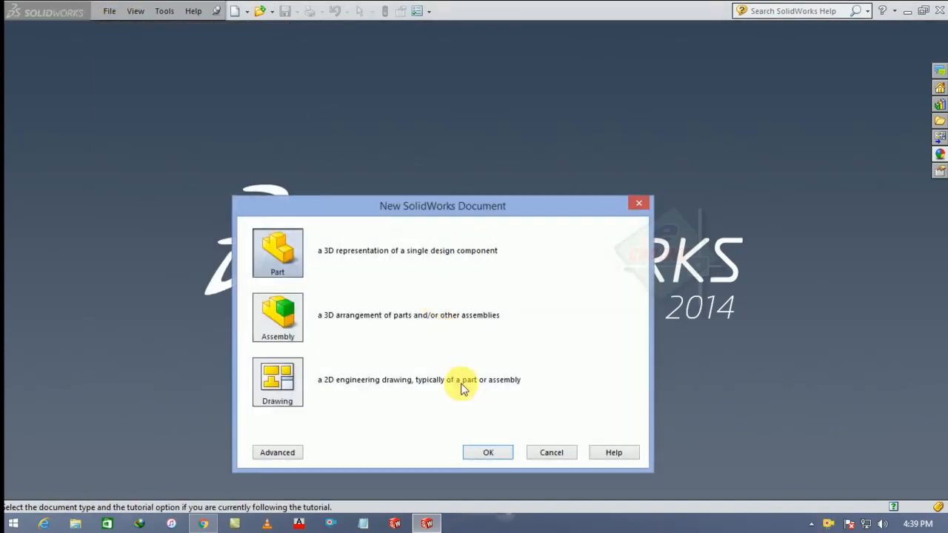
{"action": "left_click", "coordinate": [493, 449]}
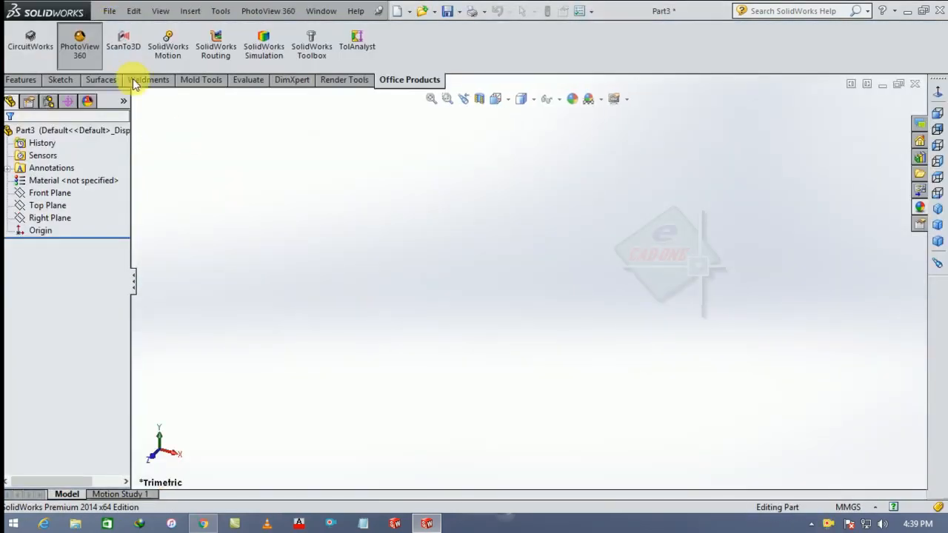
{"action": "left_click", "coordinate": [60, 80]}
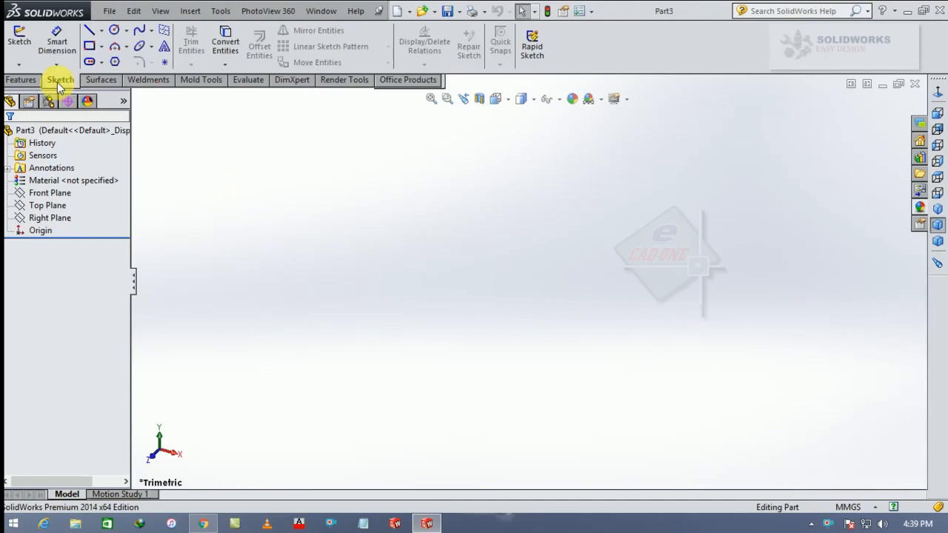
{"action": "left_click", "coordinate": [49, 205]}
{"action": "left_click", "coordinate": [69, 189]}
- Sketch a circle centred on the origin and dimension its diameter to 57 mm
{"action": "left_click", "coordinate": [115, 29]}
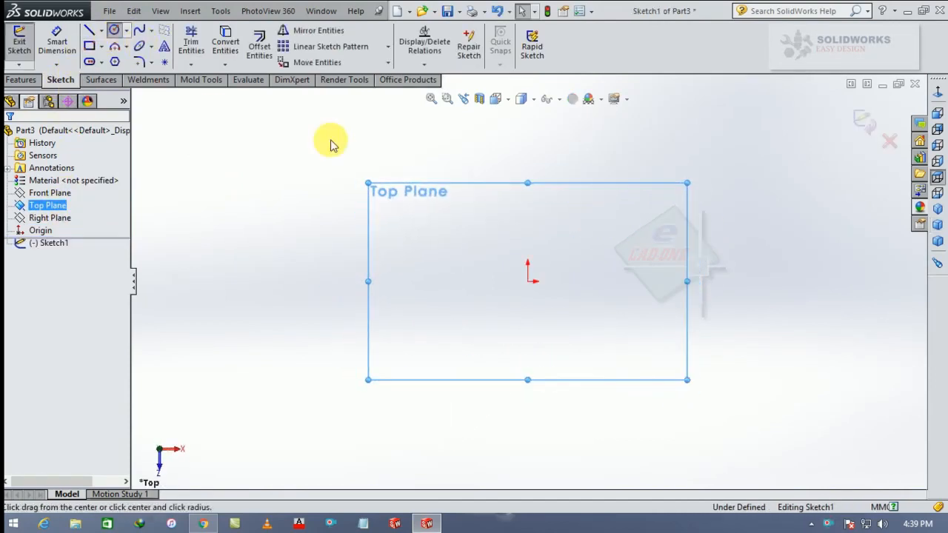
{"action": "left_click", "coordinate": [528, 280]}
{"action": "left_click", "coordinate": [397, 204]}
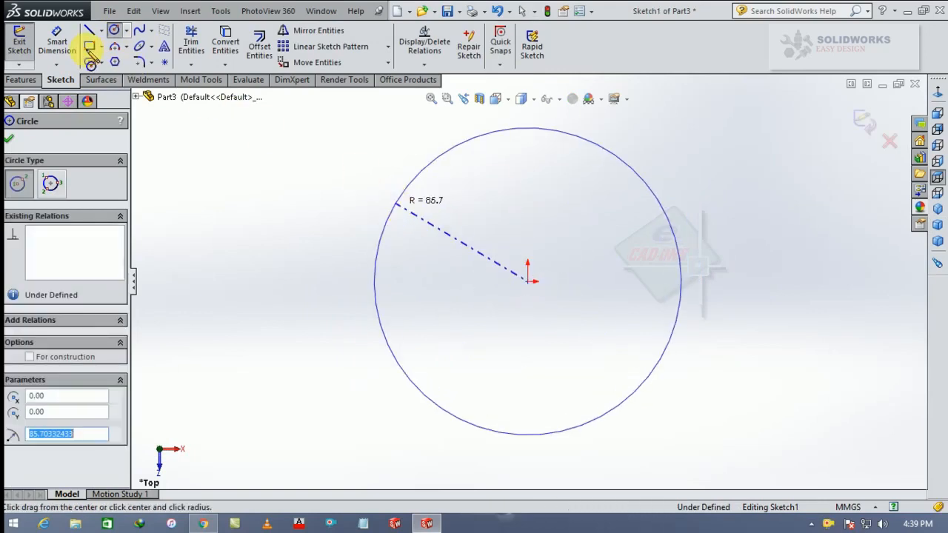
{"action": "left_click", "coordinate": [57, 42]}
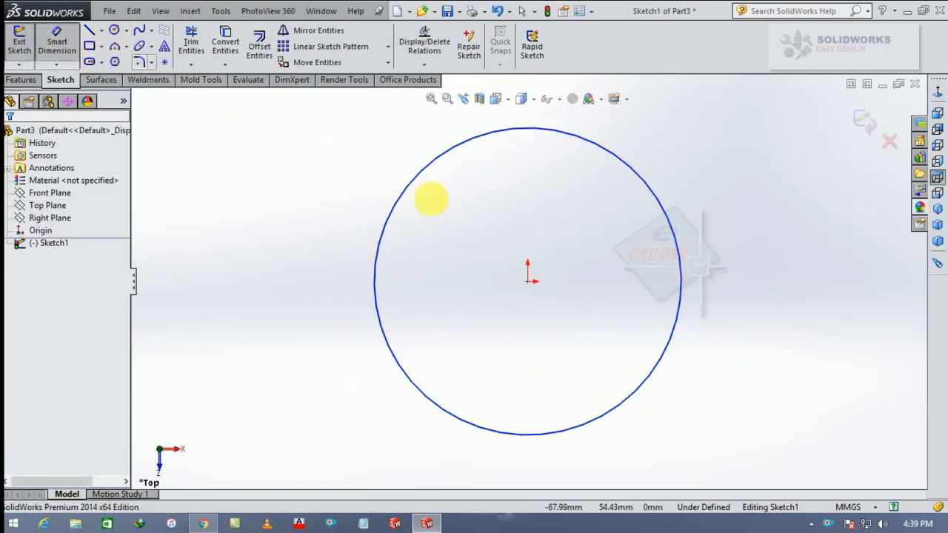
{"action": "left_click", "coordinate": [407, 191]}
{"action": "left_click", "coordinate": [326, 278]}
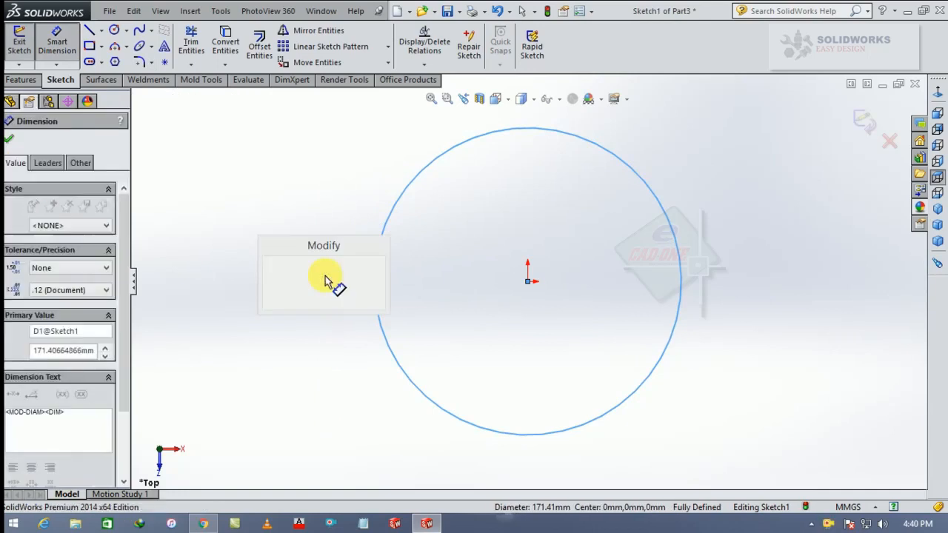
{"action": "type", "text": "57"}
{"action": "key", "text": "Return"}
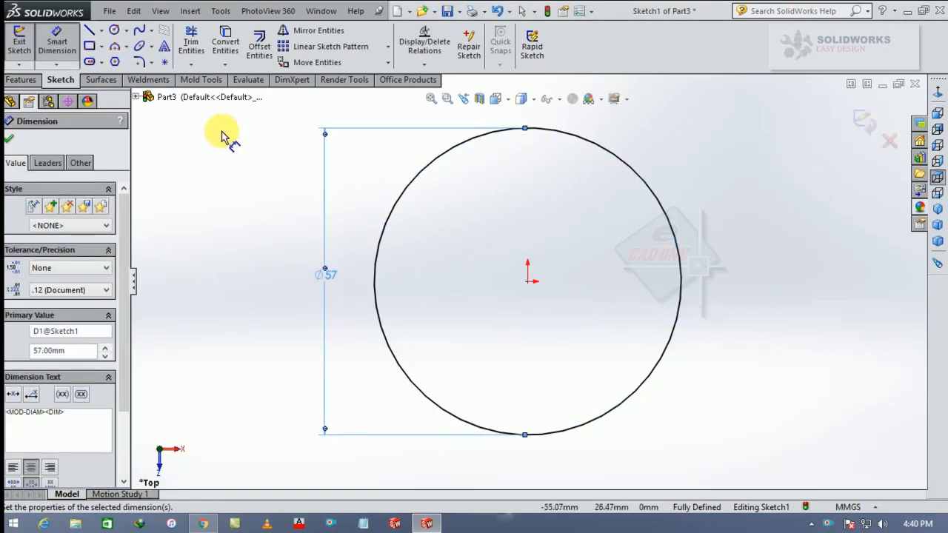
- Draw a vertical line across the circle from its top to its bottom quadrant and trim away the right half of the circle
{"action": "left_click", "coordinate": [90, 30]}
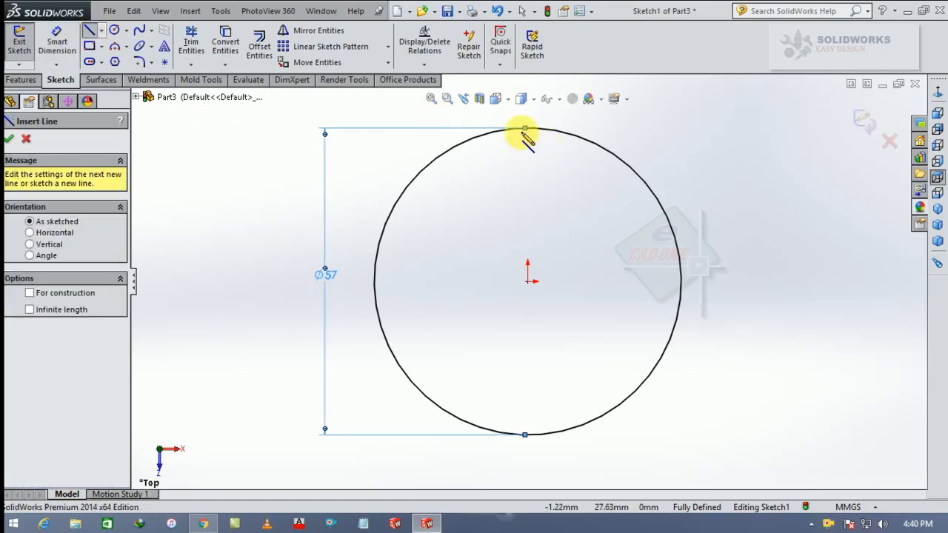
{"action": "left_click", "coordinate": [527, 129]}
{"action": "left_click", "coordinate": [528, 434]}
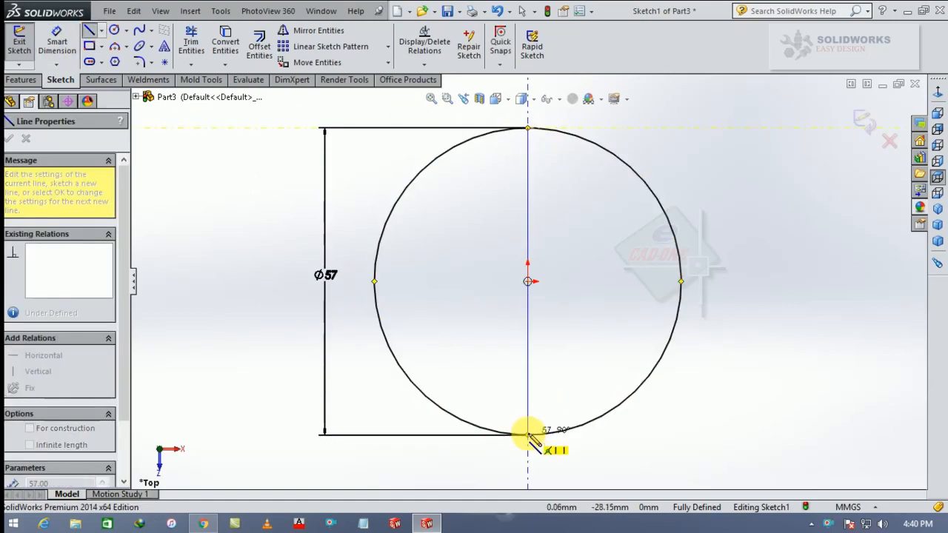
{"action": "right_click", "coordinate": [546, 402]}
{"action": "left_click", "coordinate": [593, 114]}
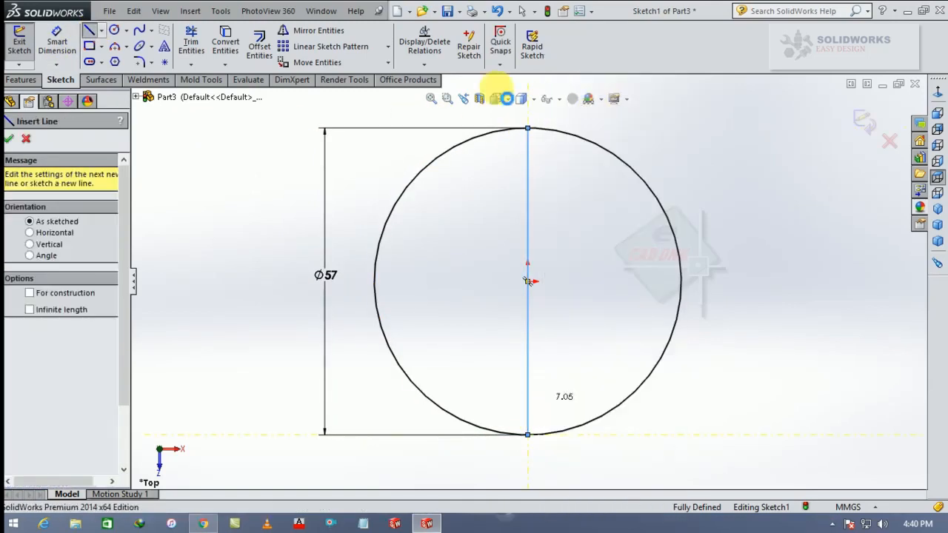
{"action": "left_click", "coordinate": [189, 43]}
{"action": "left_click_drag", "start_coordinate": [638, 157], "coordinate": [596, 196]}
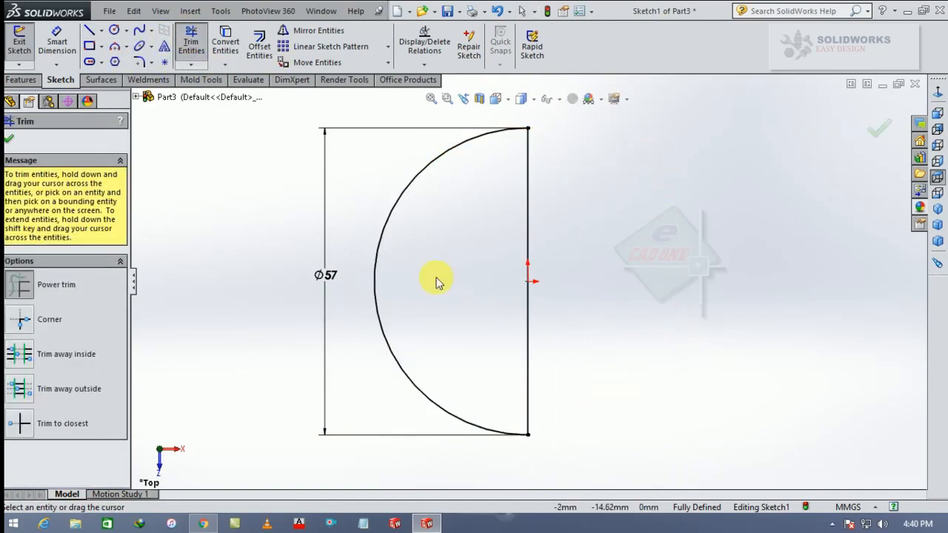
- Revolve the half-circle profile 360 degrees about its vertical line to form a solid sphere
{"action": "left_click", "coordinate": [22, 80]}
{"action": "left_click", "coordinate": [68, 46]}
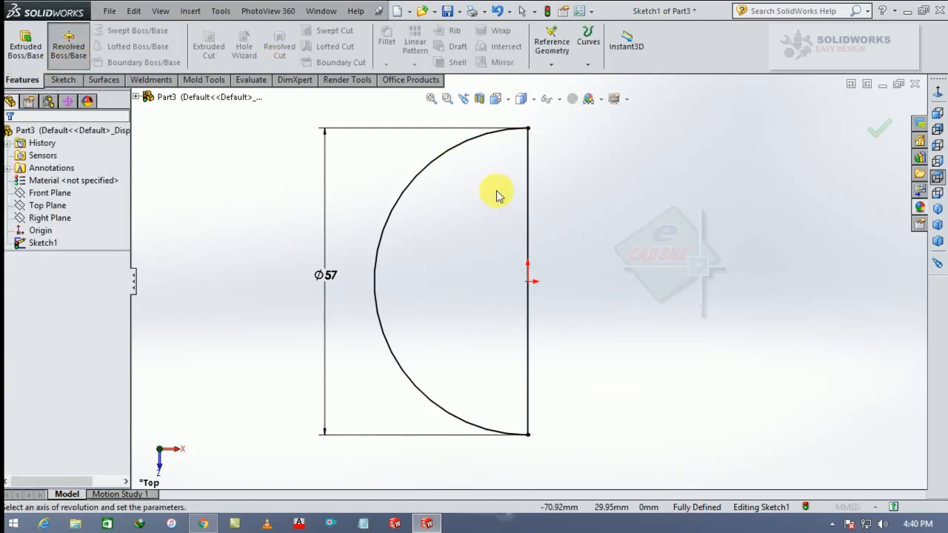
{"action": "left_click", "coordinate": [659, 305]}
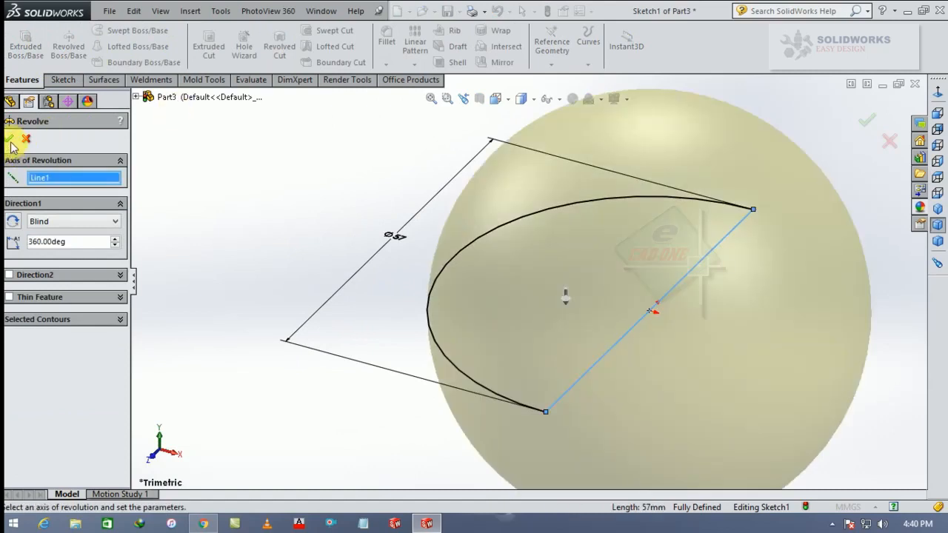
{"action": "left_click", "coordinate": [10, 140]}
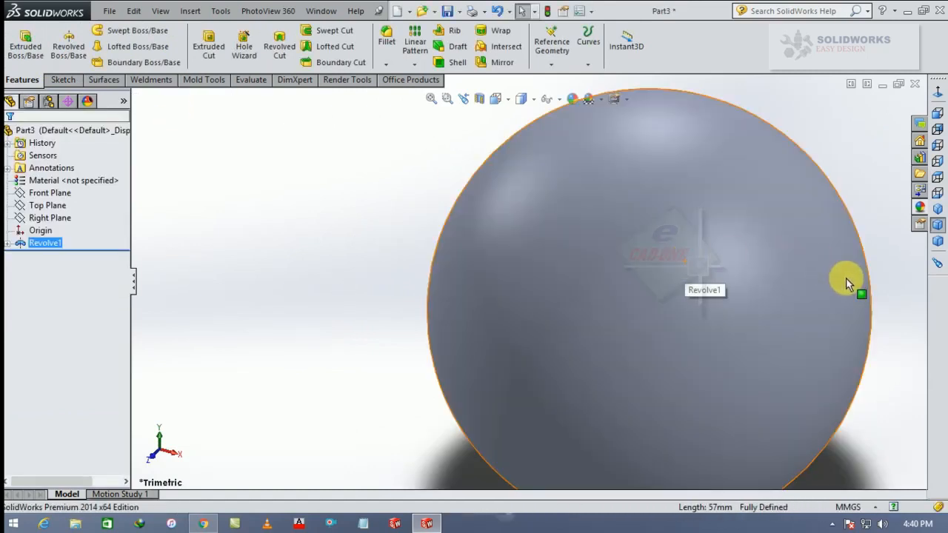
{"action": "left_click", "coordinate": [937, 209]}
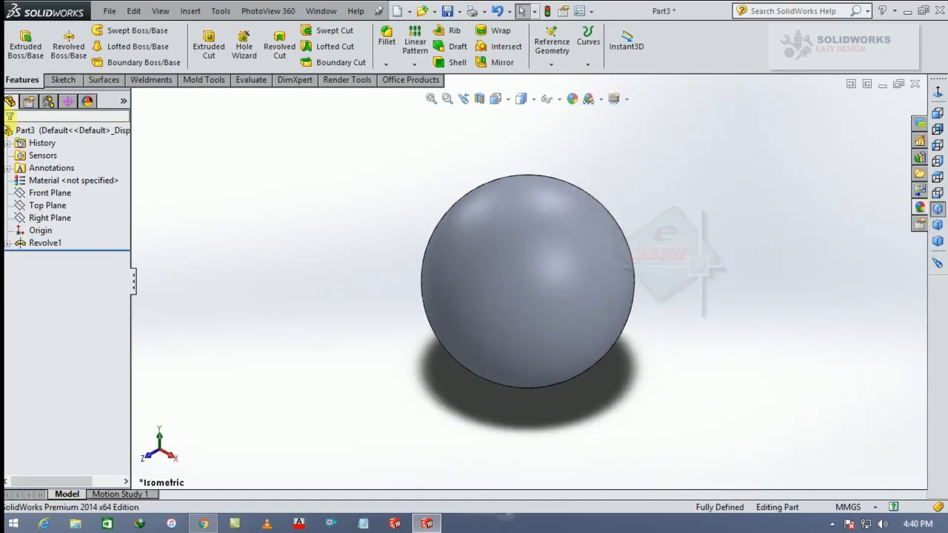
{"action": "left_click", "coordinate": [67, 217]}
{"action": "left_click", "coordinate": [89, 200]}
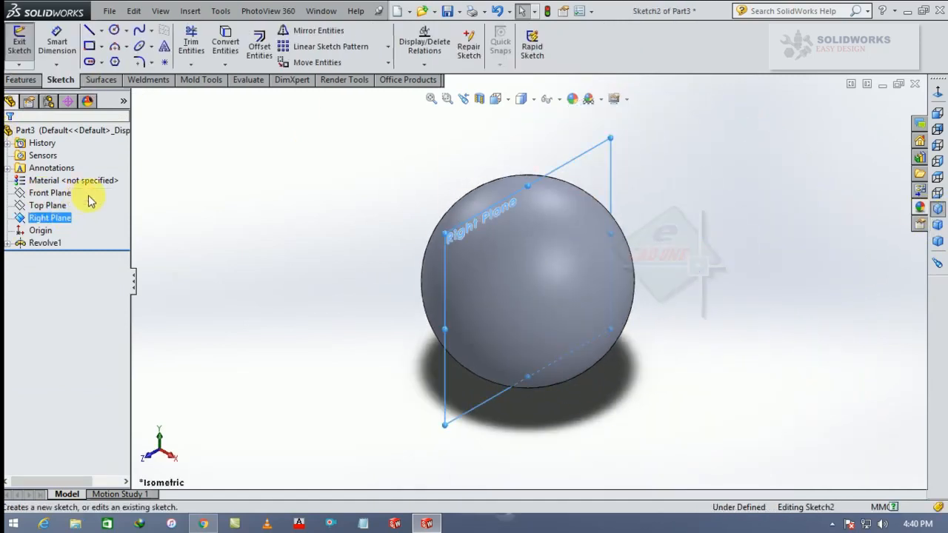
{"action": "left_click", "coordinate": [863, 123]}
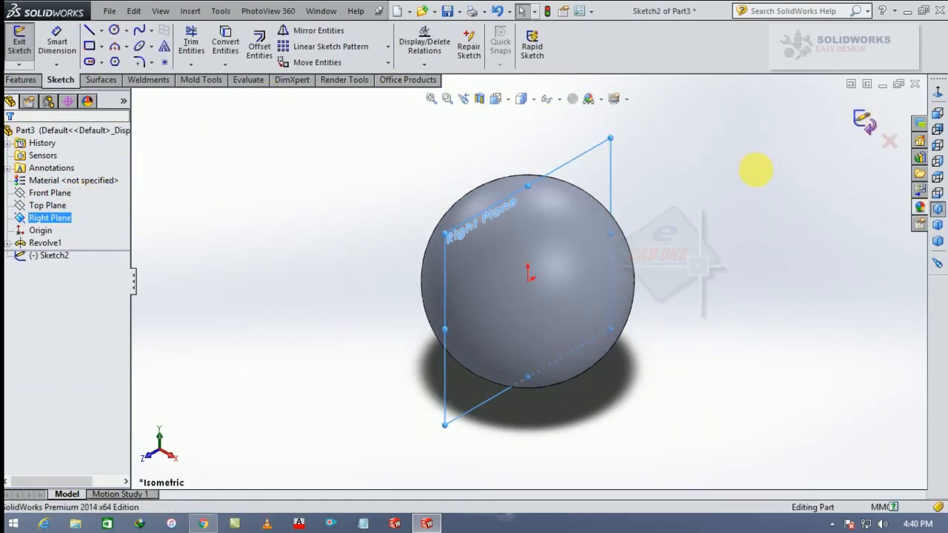
- Sketch a closed triangle of centerlines on the Right Plane, joining the origin with the sphere's top and left quadrant points, and finish the sketch
{"action": "left_click", "coordinate": [67, 217]}
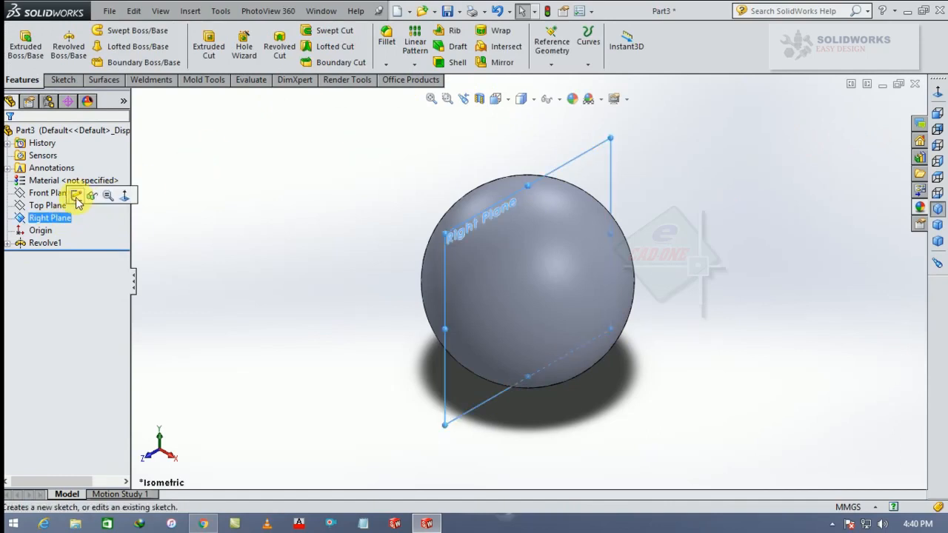
{"action": "left_click", "coordinate": [89, 197]}
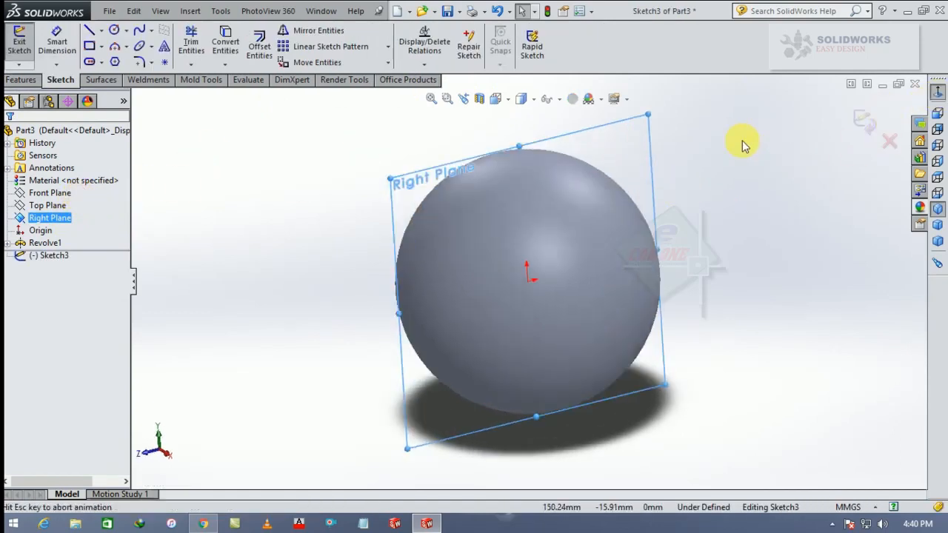
{"action": "left_click", "coordinate": [101, 30]}
{"action": "left_click", "coordinate": [114, 60]}
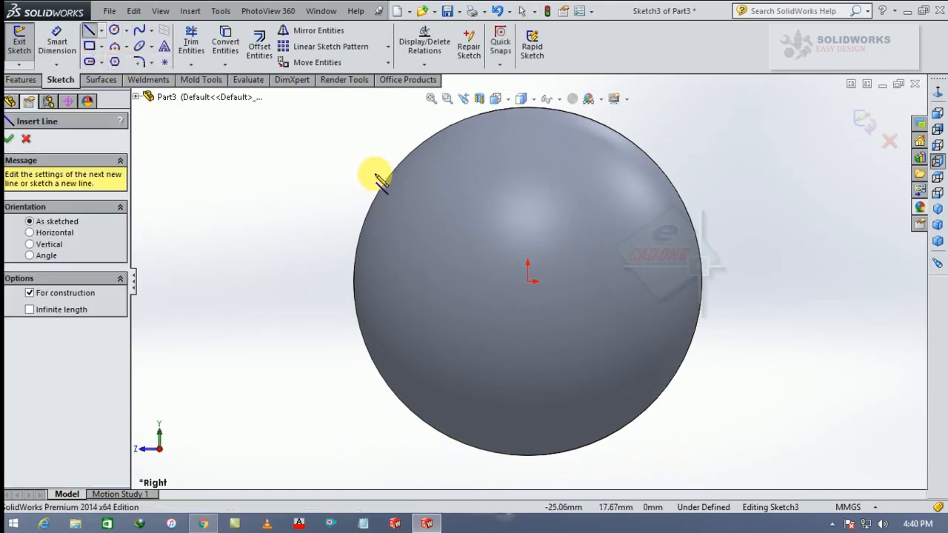
{"action": "left_click", "coordinate": [528, 283]}
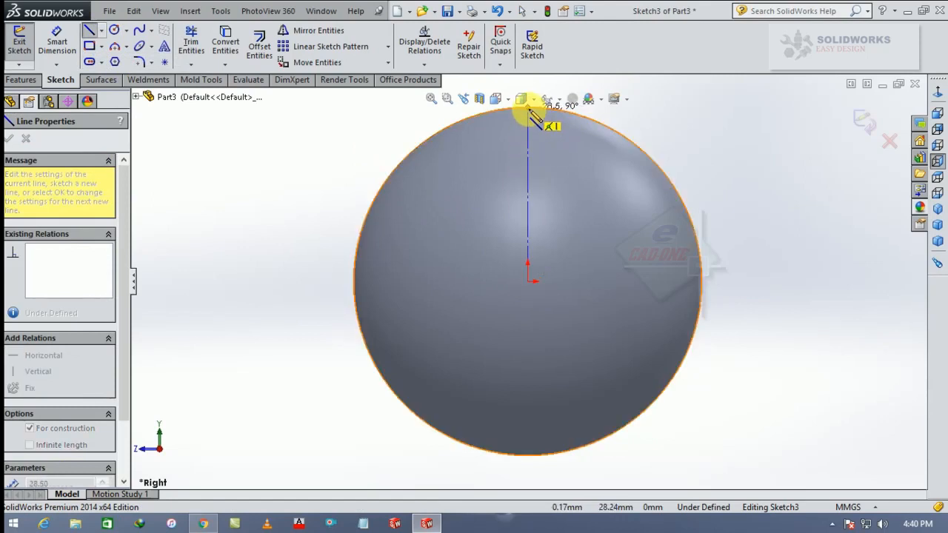
{"action": "left_click", "coordinate": [527, 107]}
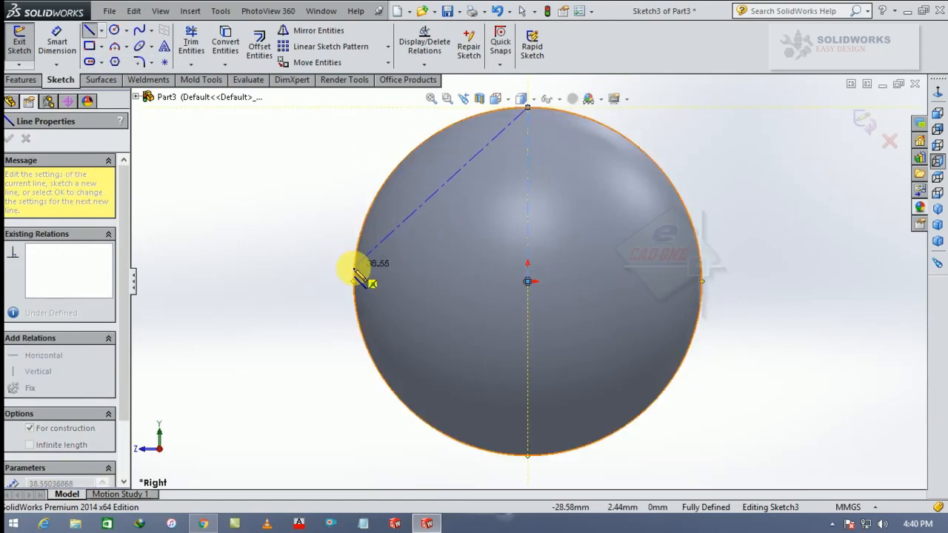
{"action": "left_click", "coordinate": [353, 282]}
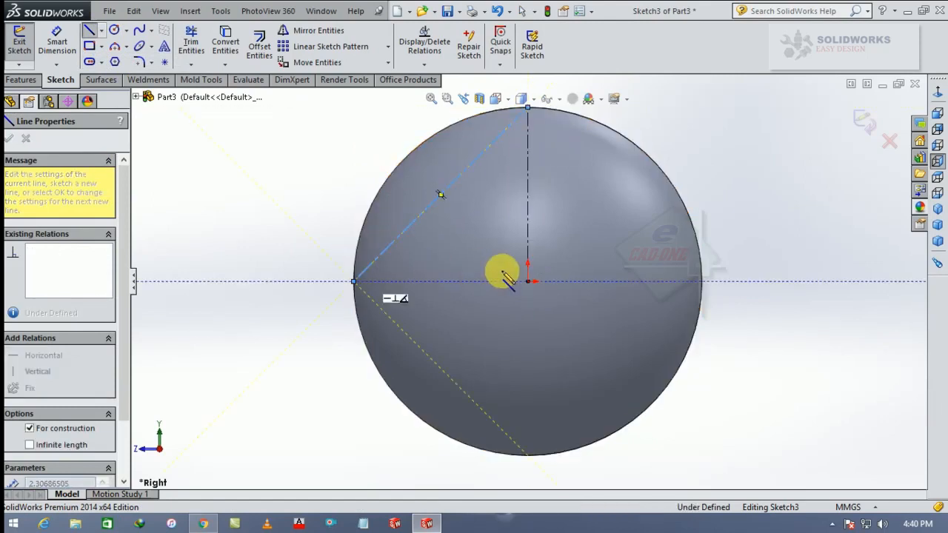
{"action": "left_click", "coordinate": [527, 281]}
{"action": "right_click", "coordinate": [528, 282]}
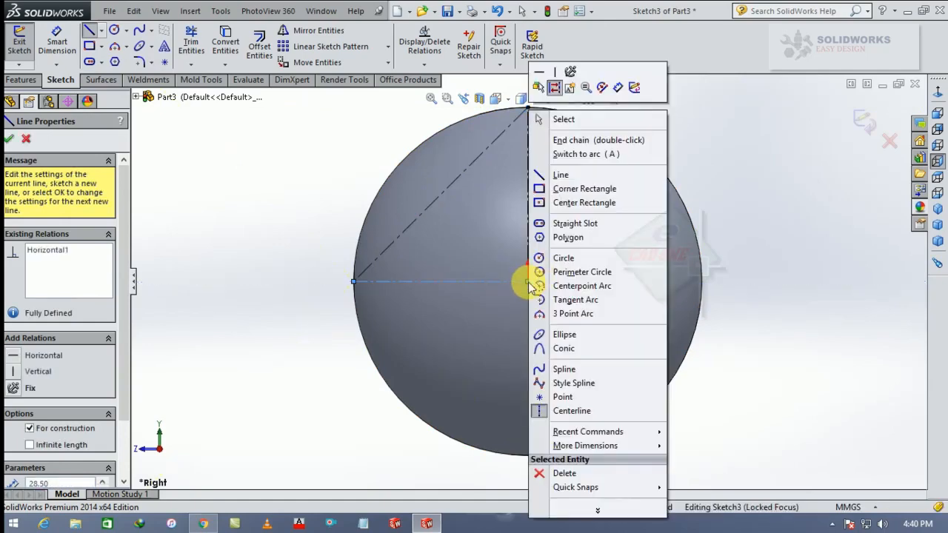
{"action": "left_click", "coordinate": [564, 120]}
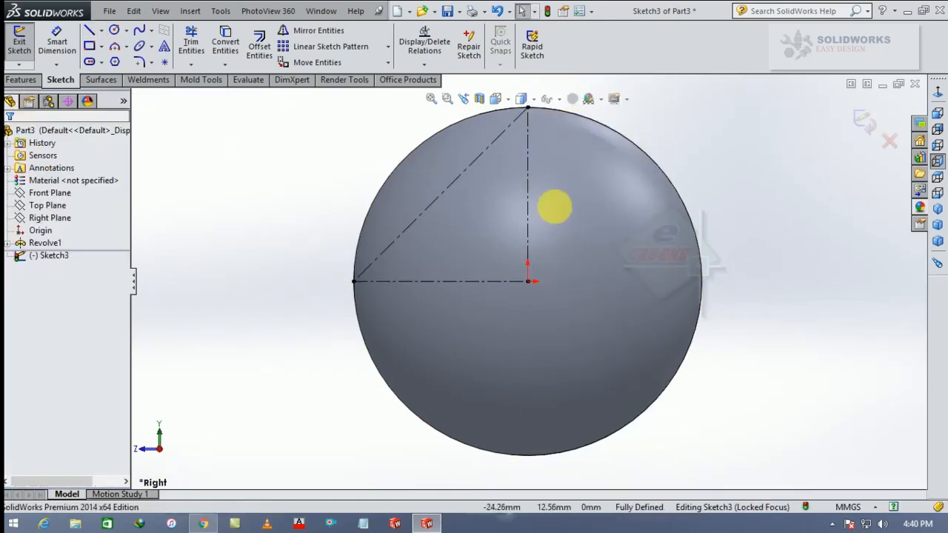
{"action": "left_click", "coordinate": [863, 121]}
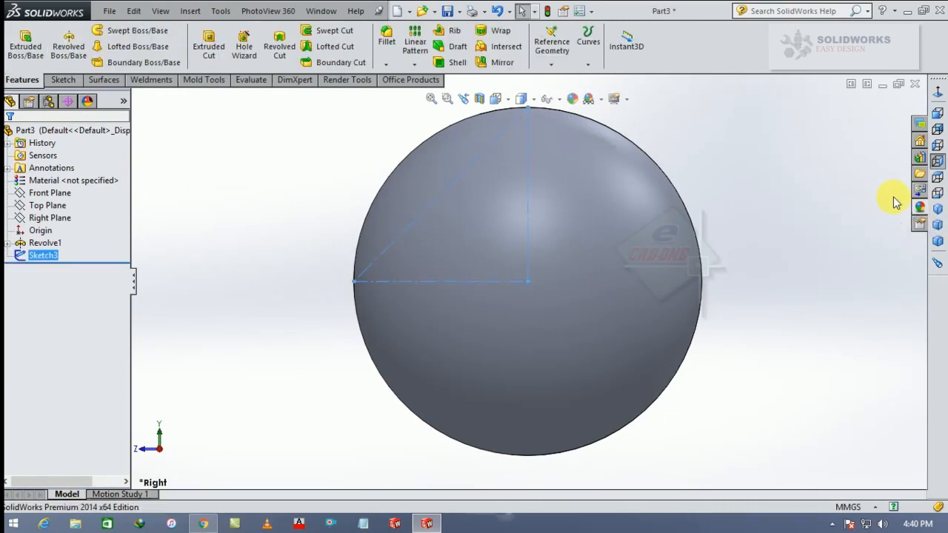
- Create a reference plane coincident with the triangle's slanted centerline and perpendicular to the Right Plane
{"action": "left_click", "coordinate": [938, 209]}
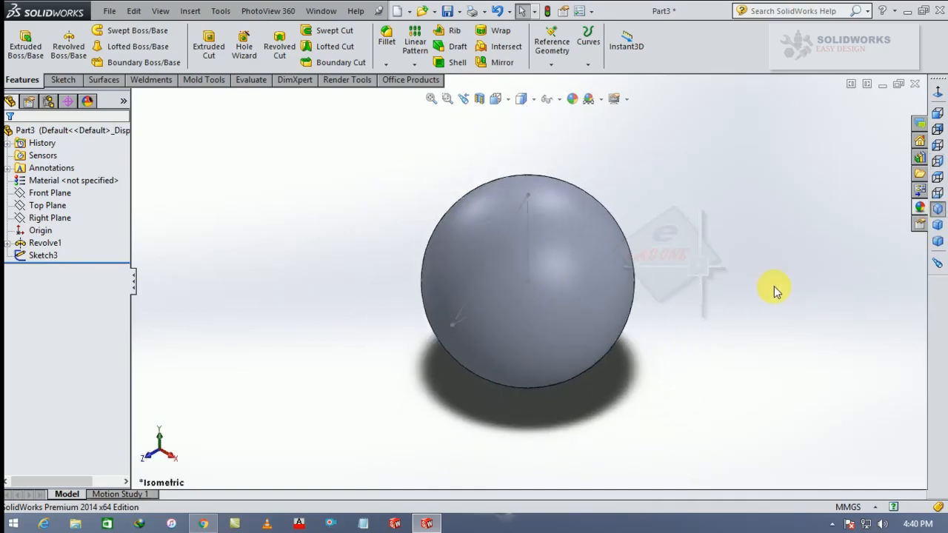
{"action": "left_click", "coordinate": [552, 65]}
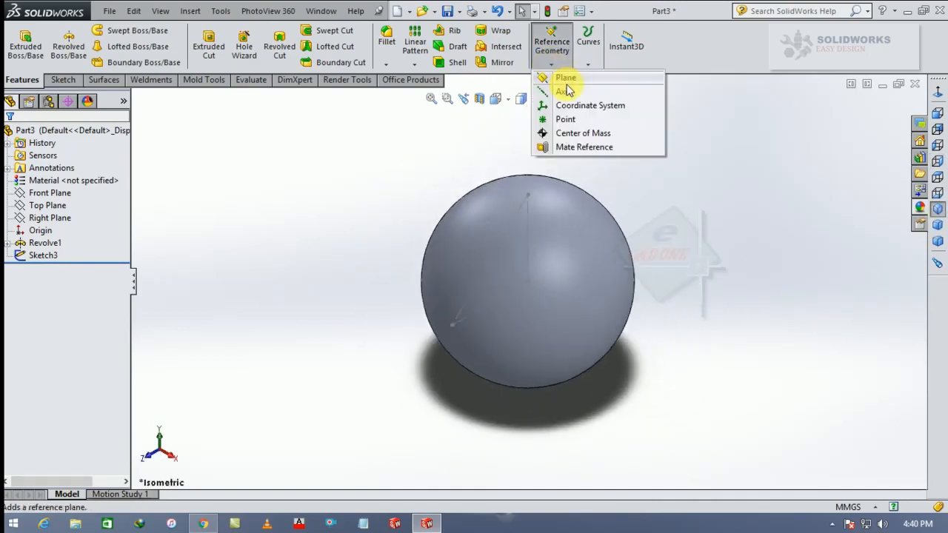
{"action": "left_click", "coordinate": [561, 79]}
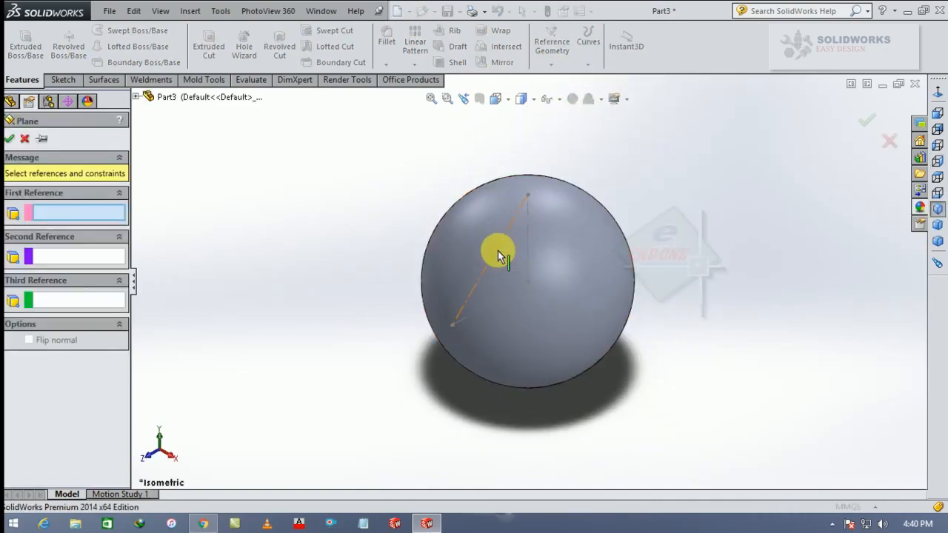
{"action": "left_click", "coordinate": [498, 250]}
{"action": "left_click", "coordinate": [136, 97]}
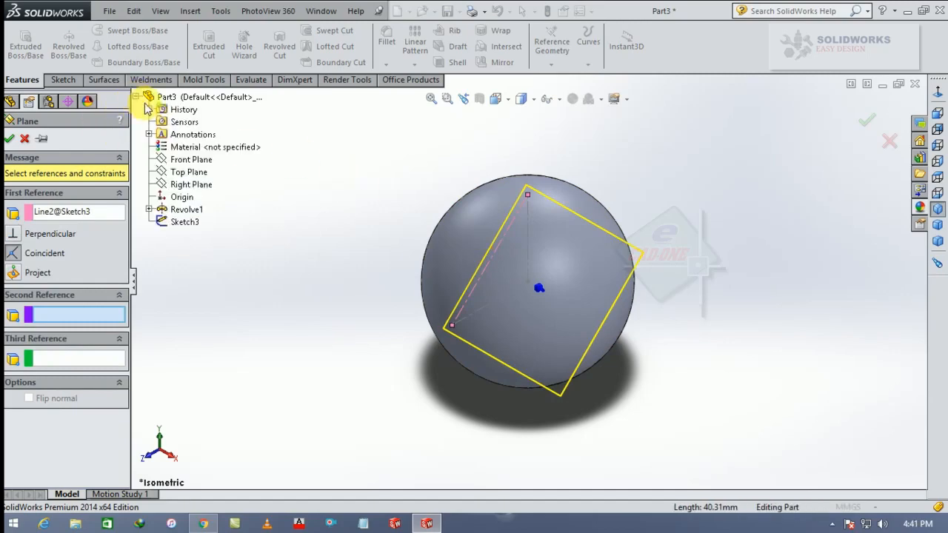
{"action": "left_click", "coordinate": [190, 185]}
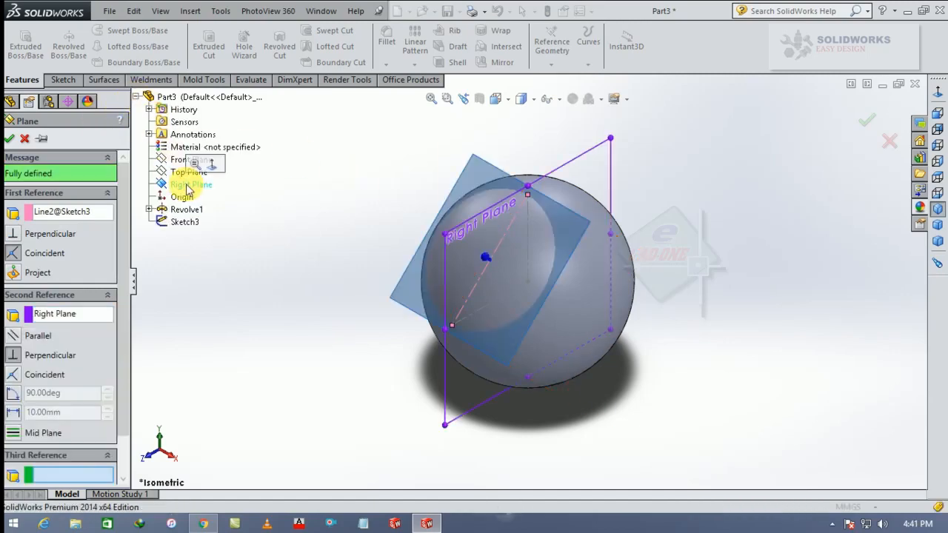
{"action": "left_click", "coordinate": [11, 140]}
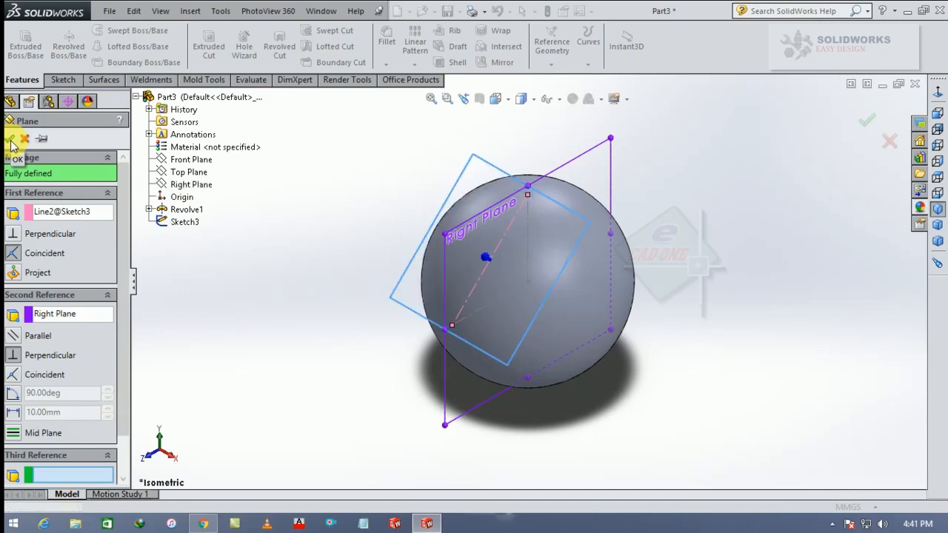
- Start a sketch on the slanted reference plane and draw a circle about 22 mm in diameter centred on the origin
{"action": "left_click", "coordinate": [465, 176]}
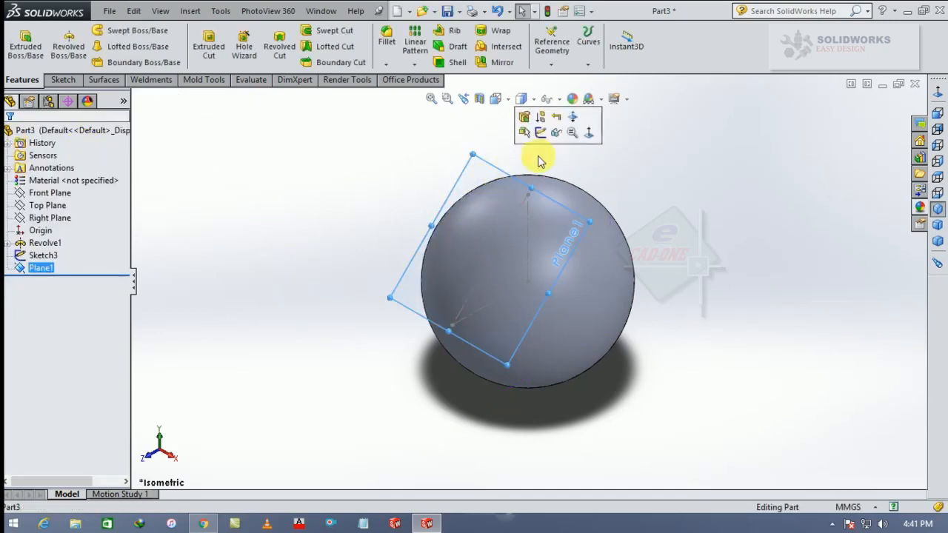
{"action": "left_click", "coordinate": [542, 131]}
{"action": "left_click", "coordinate": [939, 92]}
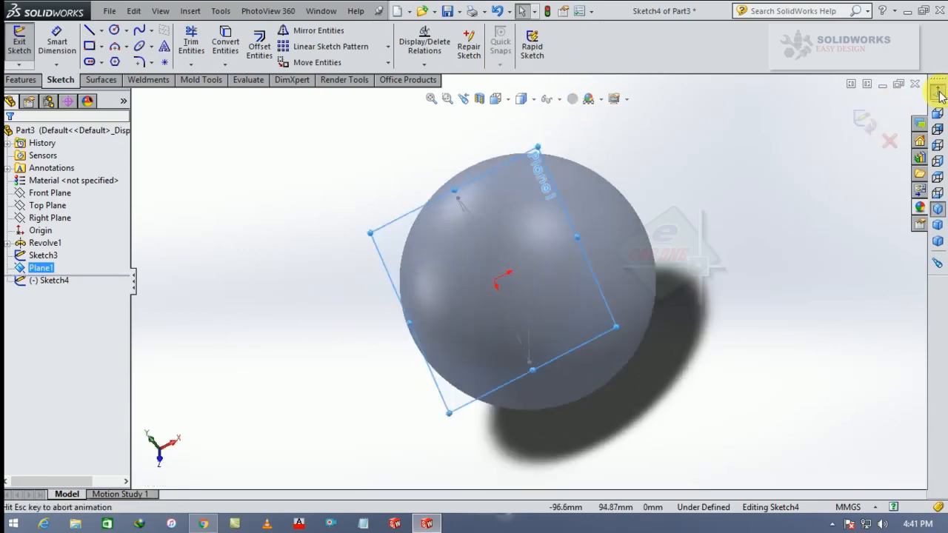
{"action": "left_click", "coordinate": [287, 182]}
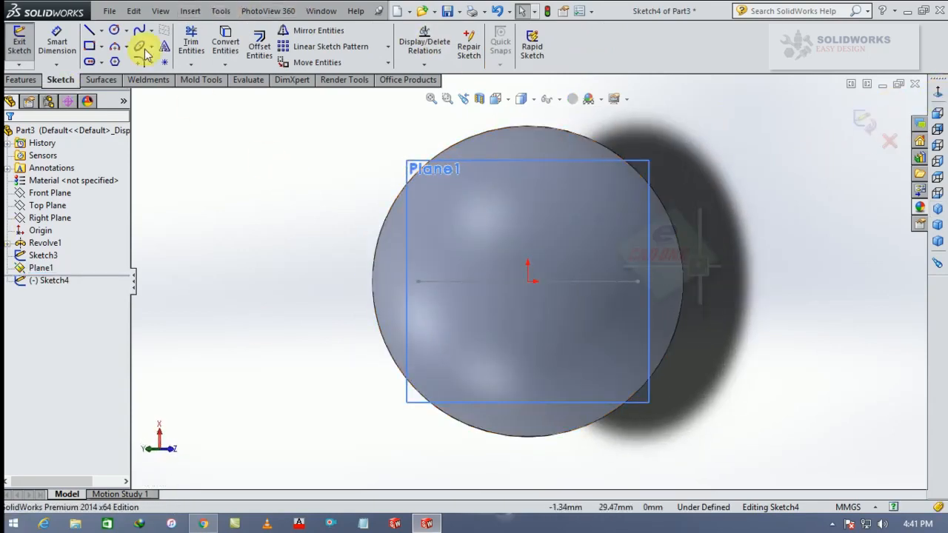
{"action": "left_click", "coordinate": [113, 31]}
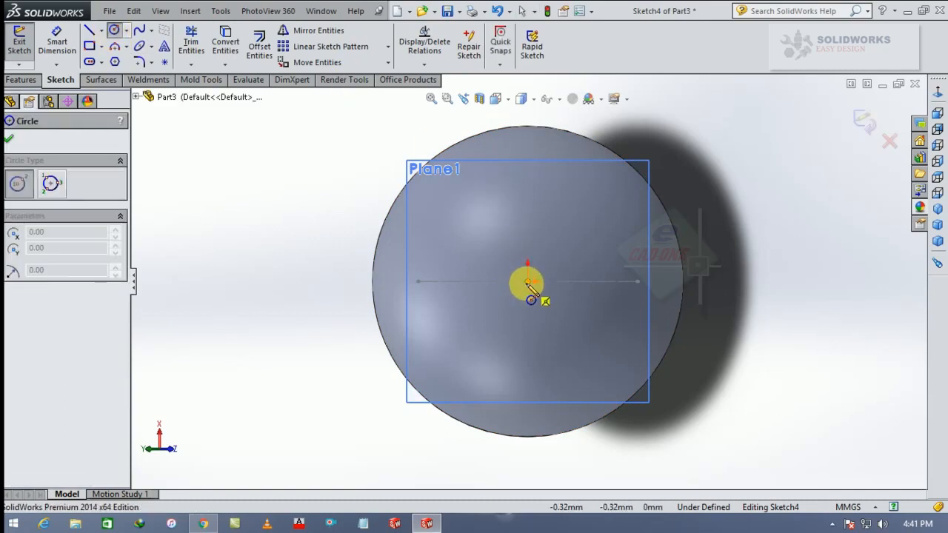
{"action": "left_click_drag", "start_coordinate": [529, 283], "coordinate": [504, 227]}
- Dimension the circle's diameter as 30 mm
{"action": "left_click", "coordinate": [56, 41]}
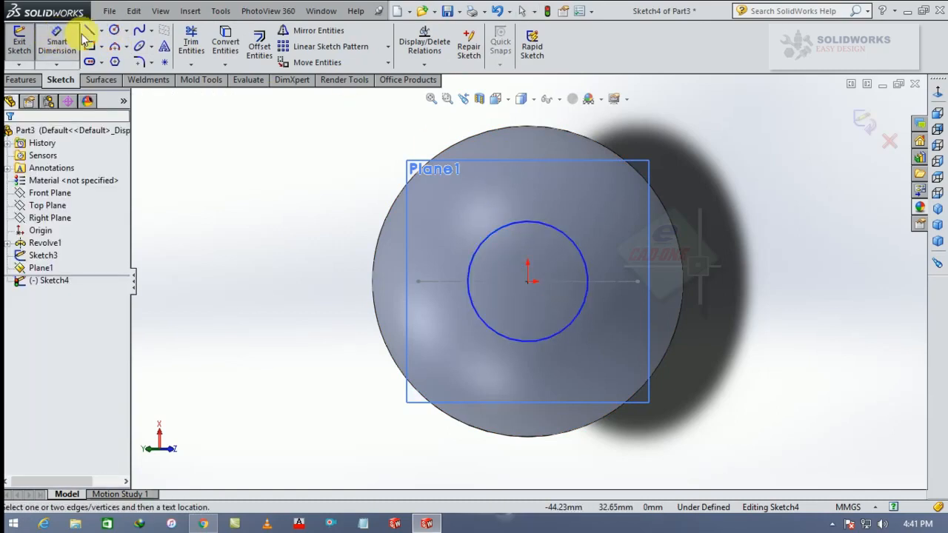
{"action": "left_click", "coordinate": [509, 234]}
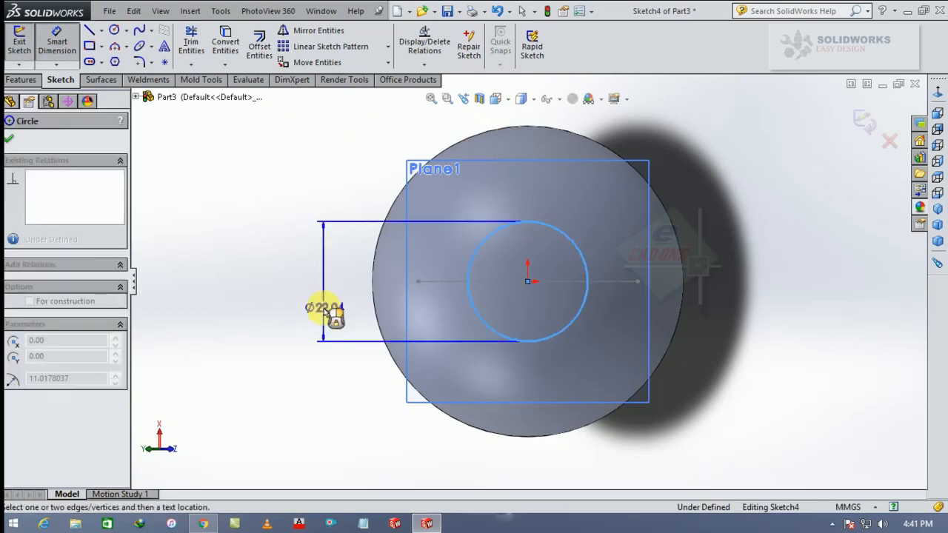
{"action": "left_click", "coordinate": [323, 310]}
{"action": "type", "text": "30"}
{"action": "key", "text": "Return"}
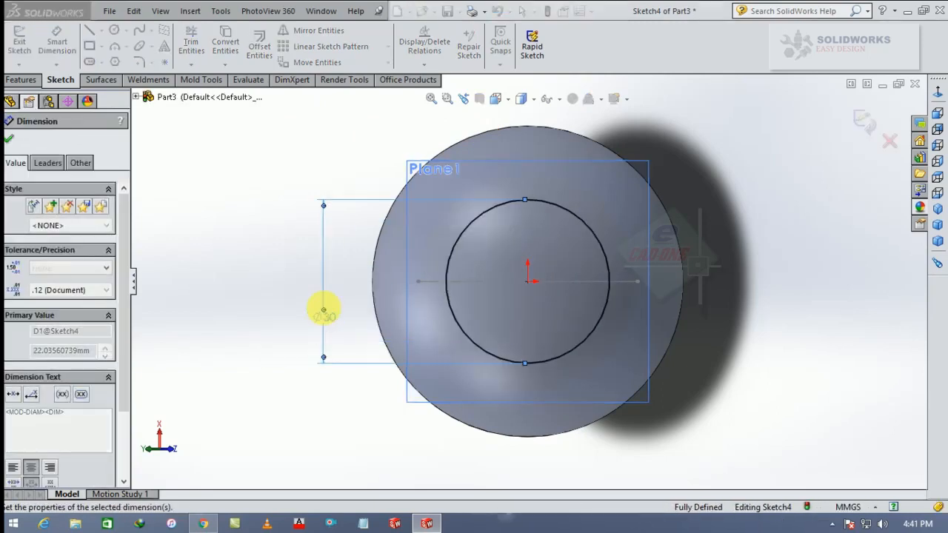
{"action": "left_click", "coordinate": [10, 141]}
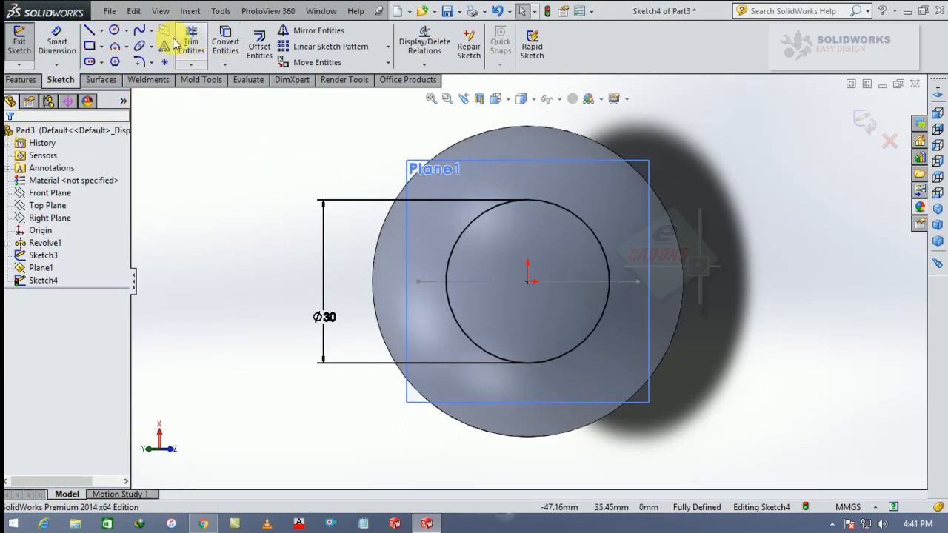
- Draw a vertical centerline about 22 mm long as a chord across the right part of the circle
{"action": "left_click", "coordinate": [101, 30]}
{"action": "left_click", "coordinate": [119, 60]}
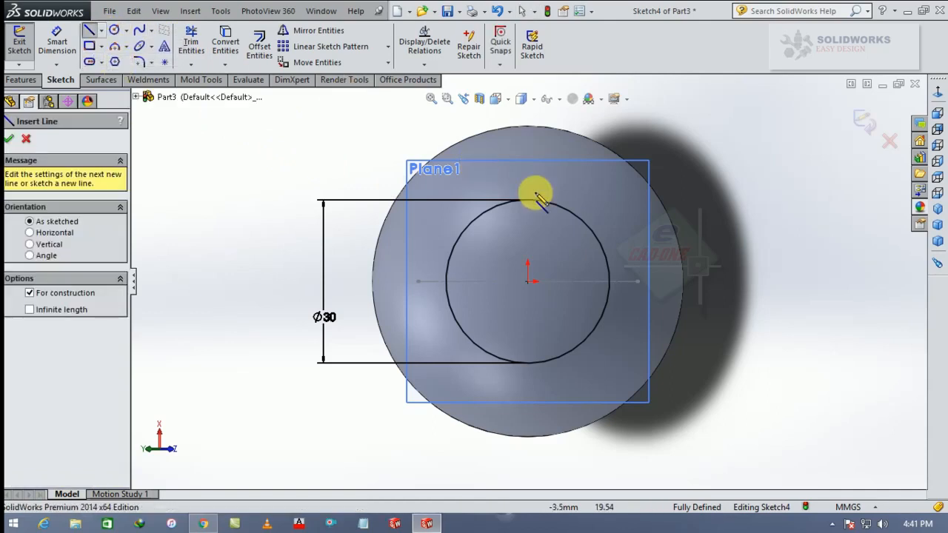
{"action": "left_click", "coordinate": [583, 224]}
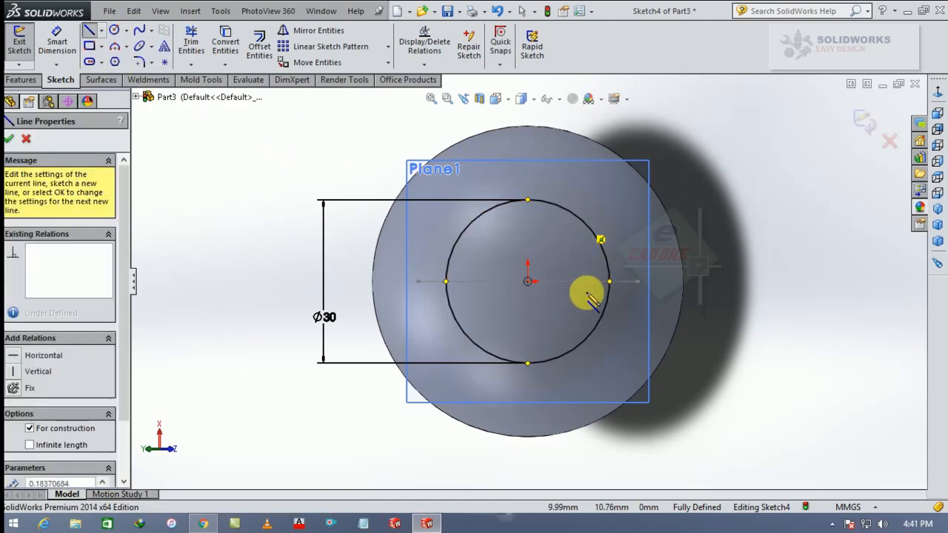
{"action": "left_click", "coordinate": [583, 345]}
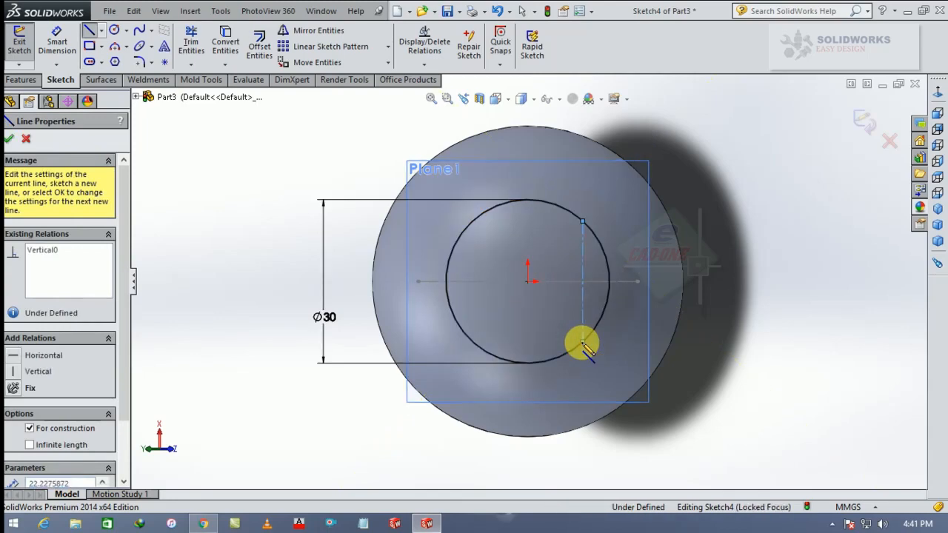
{"action": "right_click", "coordinate": [579, 339]}
{"action": "left_click", "coordinate": [624, 127]}
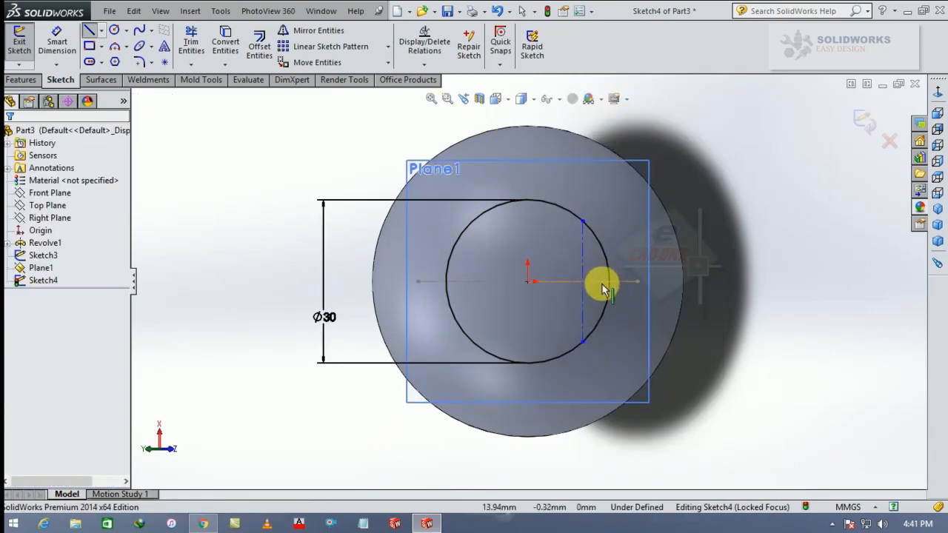
{"action": "left_click", "coordinate": [584, 259]}
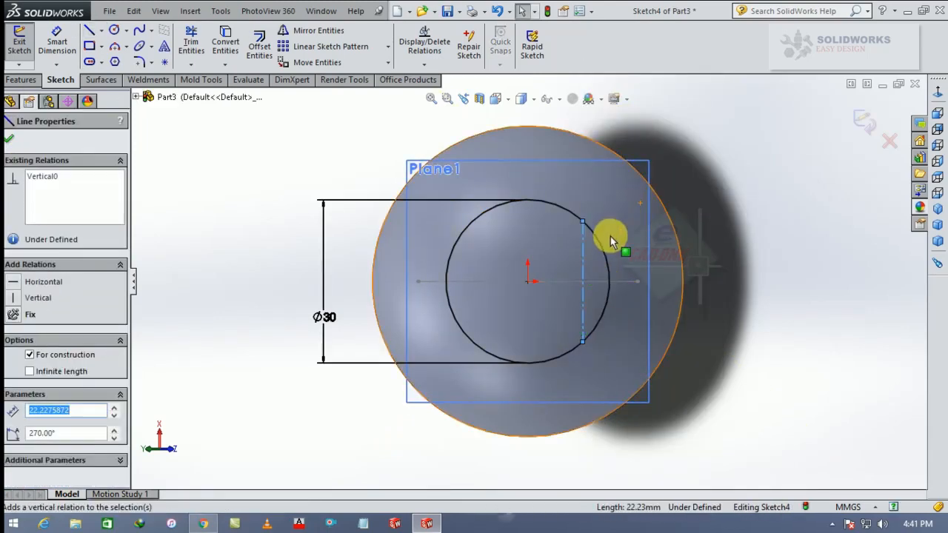
- Place a point on the circle's right quadrant and dimension the centerline 7.50 mm away from it
{"action": "left_click", "coordinate": [163, 64]}
{"action": "left_click", "coordinate": [609, 282]}
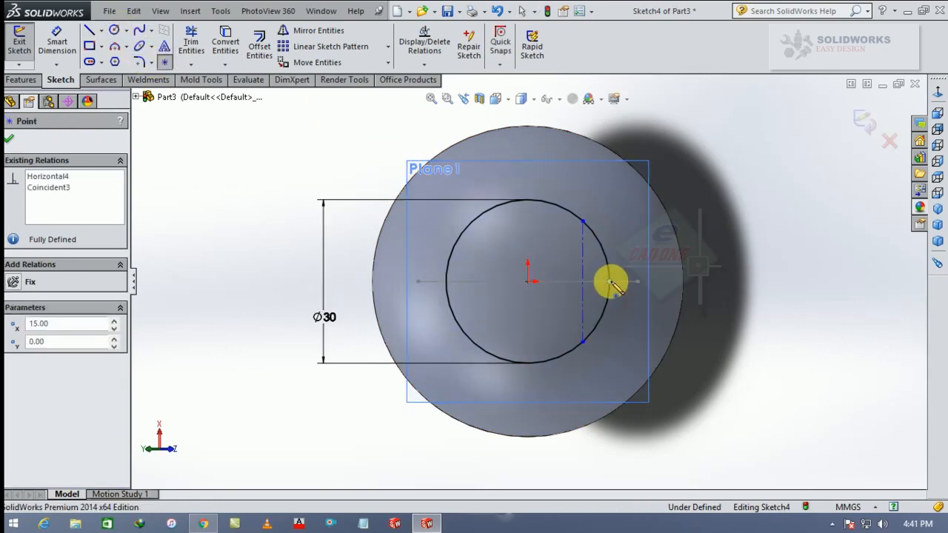
{"action": "left_click", "coordinate": [10, 137]}
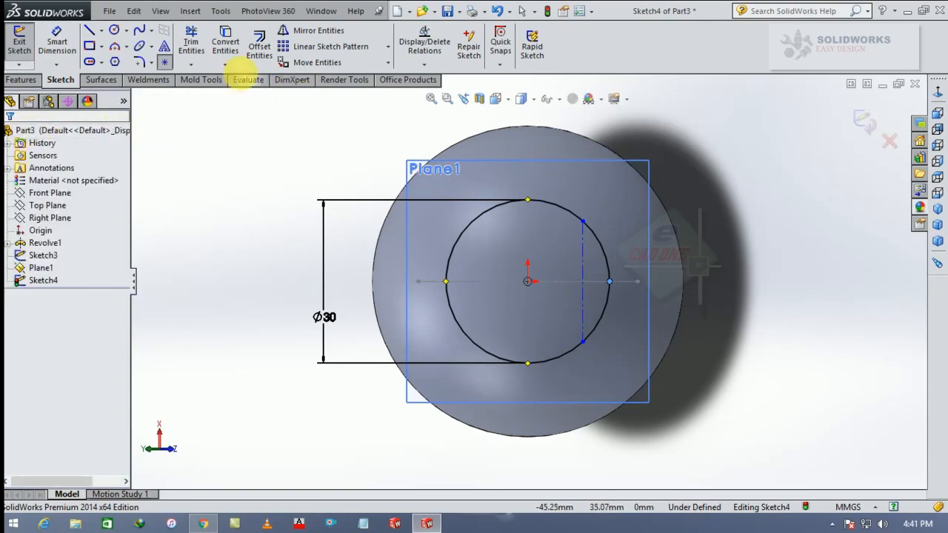
{"action": "left_click", "coordinate": [58, 37]}
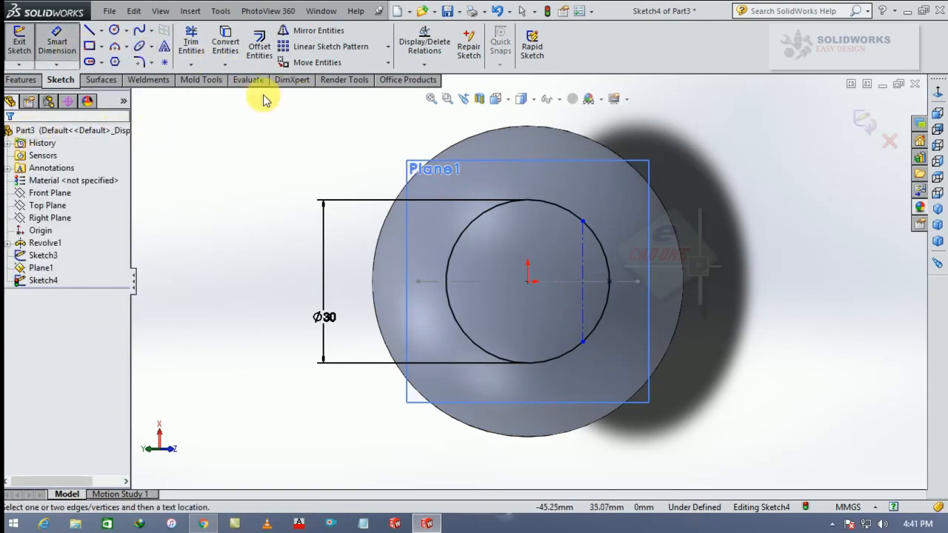
{"action": "left_click", "coordinate": [583, 305]}
{"action": "left_click", "coordinate": [606, 281]}
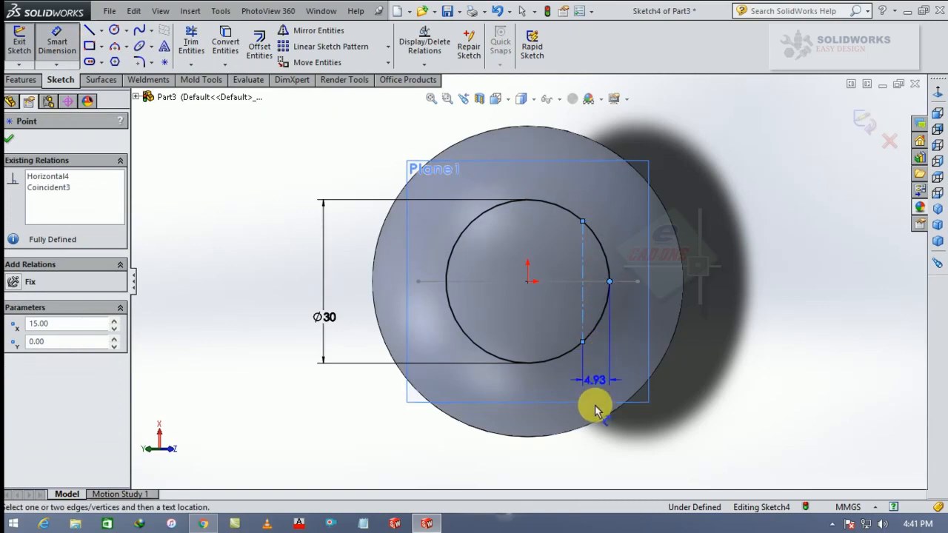
{"action": "left_click", "coordinate": [599, 443]}
{"action": "type", "text": "7"}
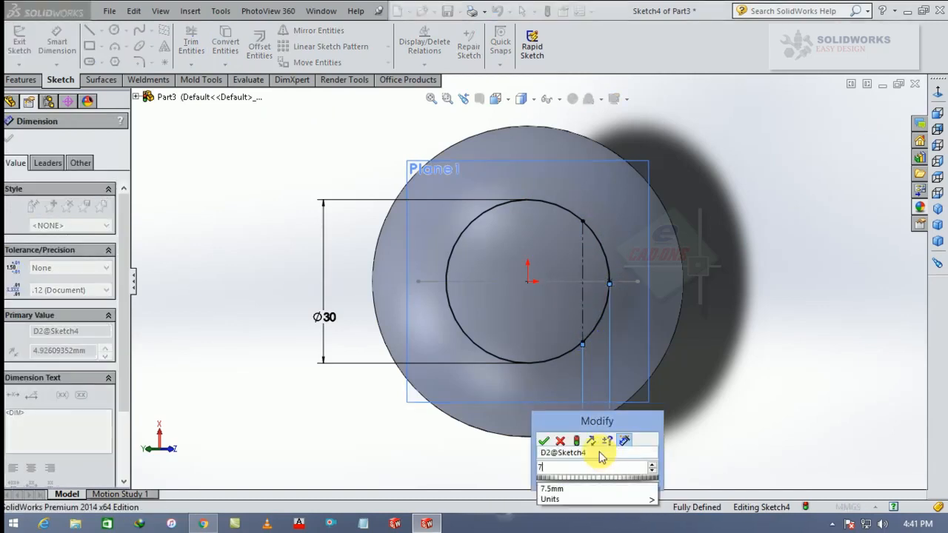
{"action": "type", "text": ".50"}
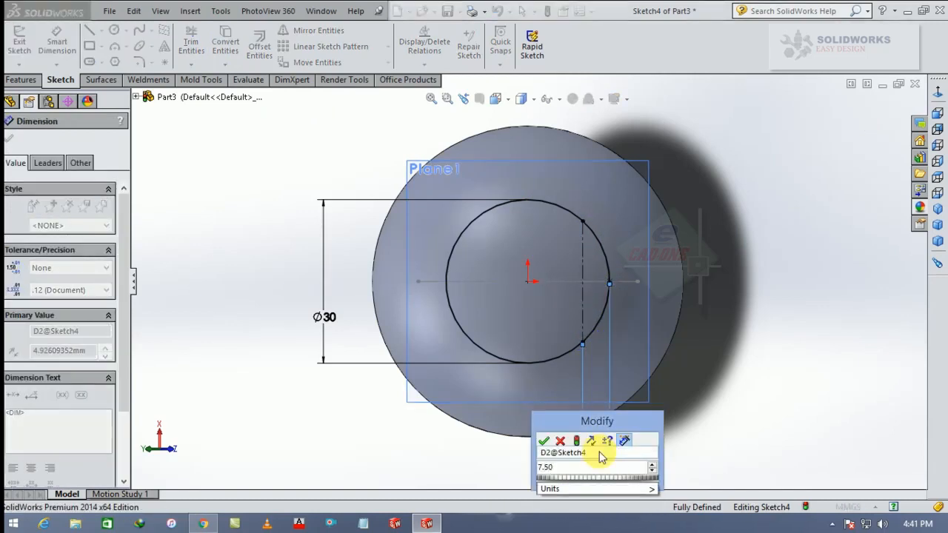
{"action": "key", "text": "Return"}
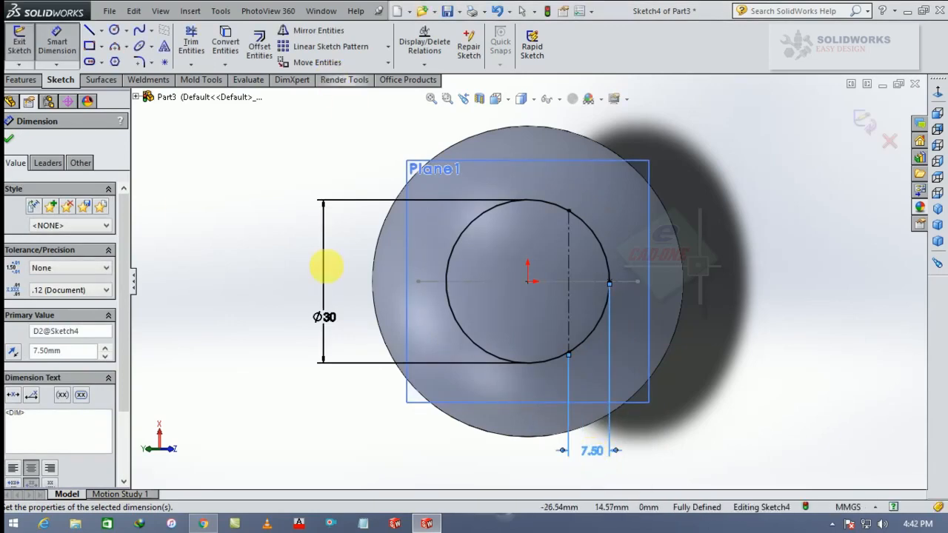
- Add the sketch text 8, centred and vertically flipped on the vertical centerline, in Century Gothic Regular with a larger custom height instead of the document font
{"action": "left_click", "coordinate": [163, 50]}
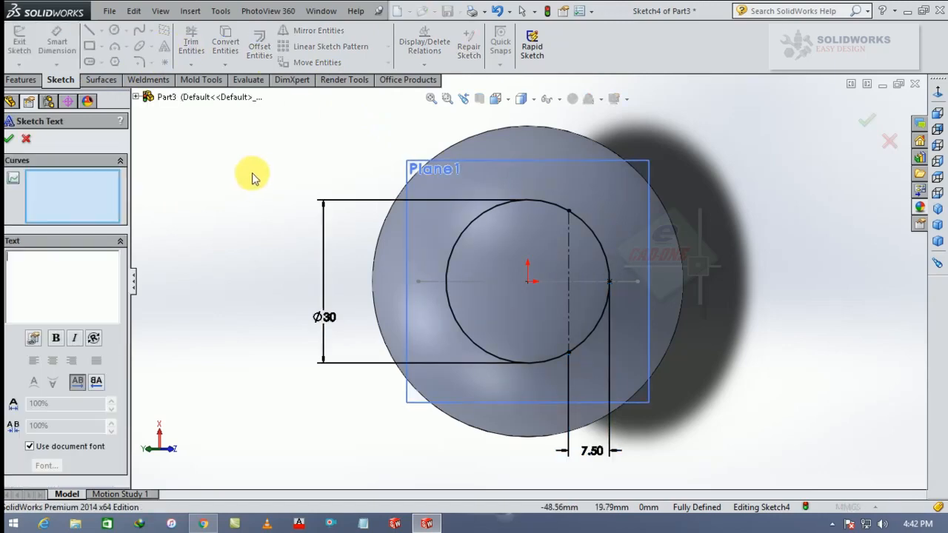
{"action": "left_click", "coordinate": [570, 259]}
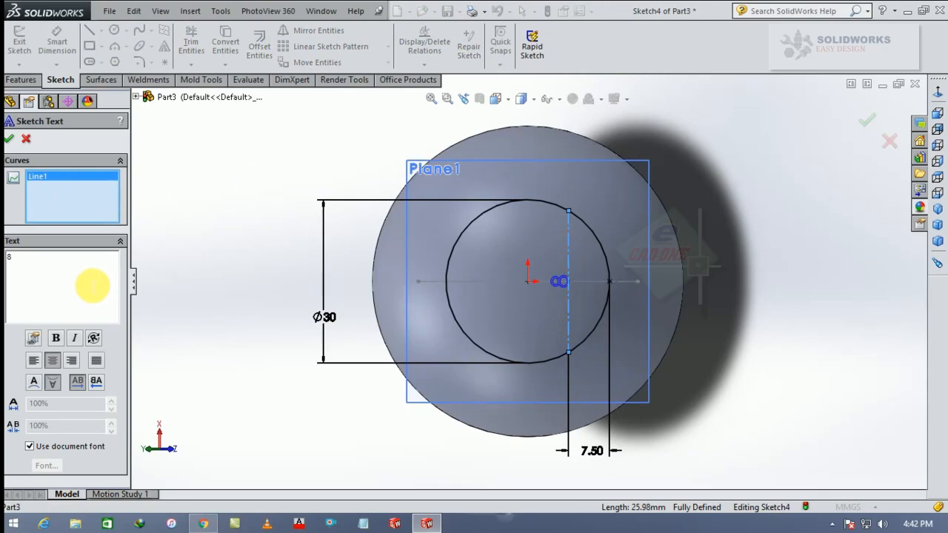
{"action": "left_click", "coordinate": [31, 447]}
{"action": "left_click", "coordinate": [59, 463]}
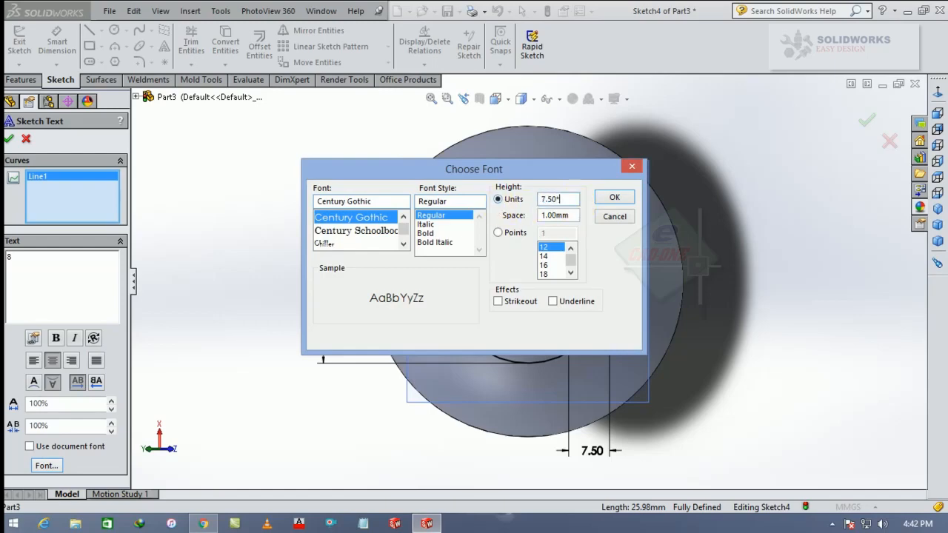
{"action": "key", "text": "Return"}
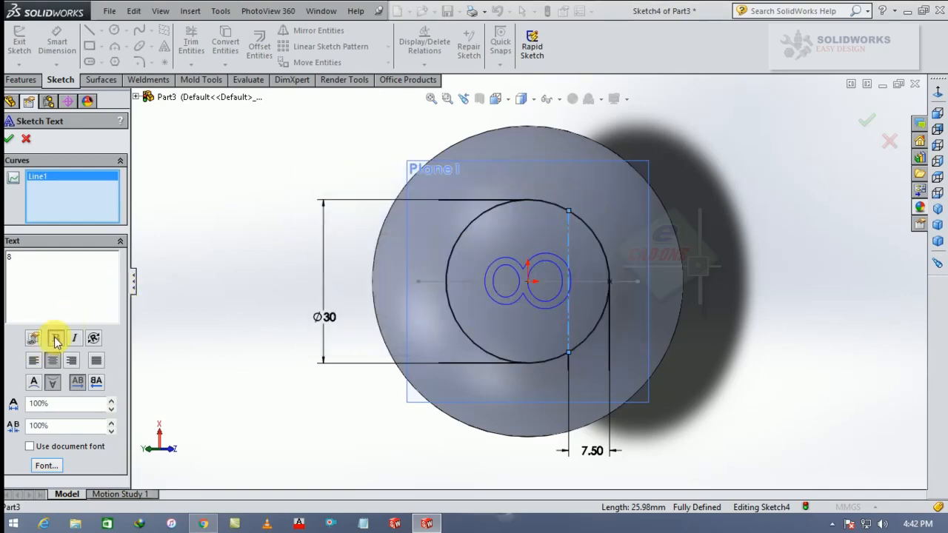
- Make the sketch text 8 bold, accept the text and exit the sketch
{"action": "left_click_drag", "start_coordinate": [60, 281], "coordinate": [7, 252]}
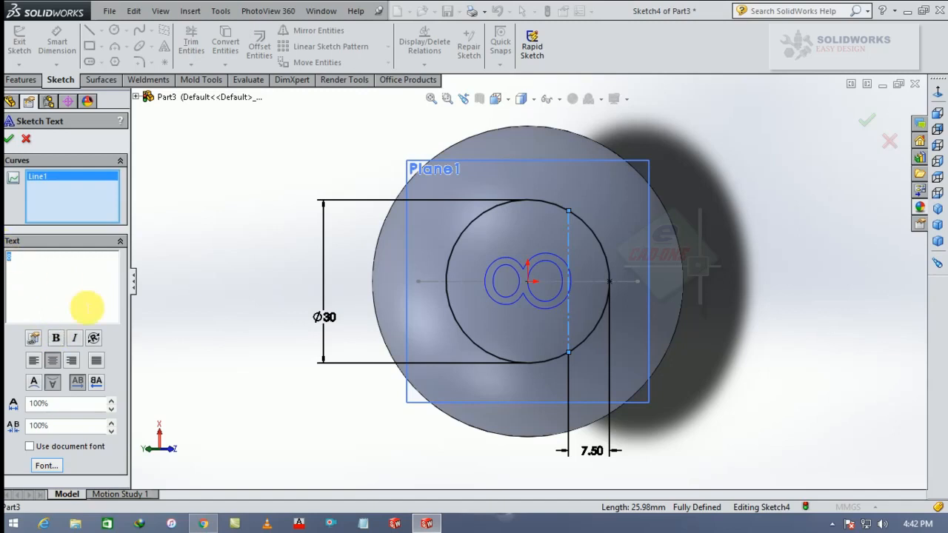
{"action": "left_click", "coordinate": [60, 338]}
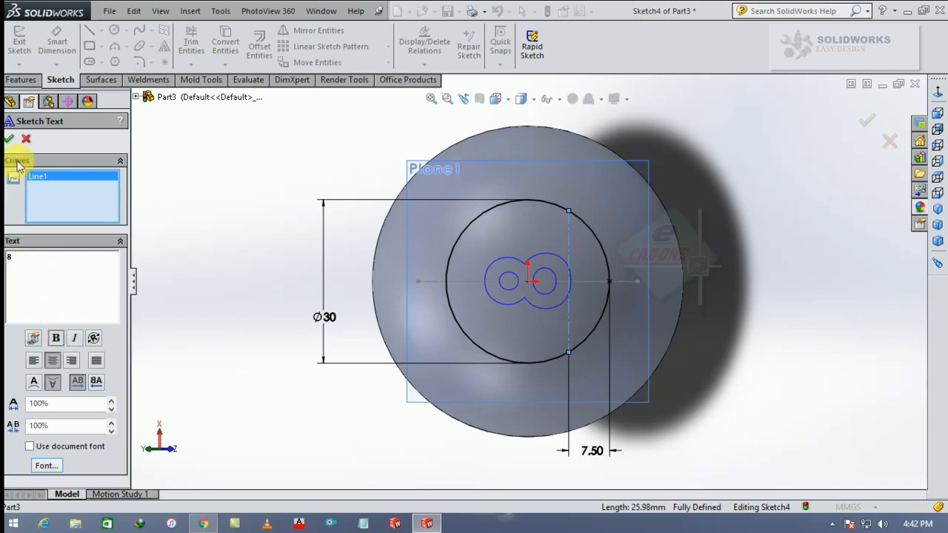
{"action": "left_click", "coordinate": [10, 140]}
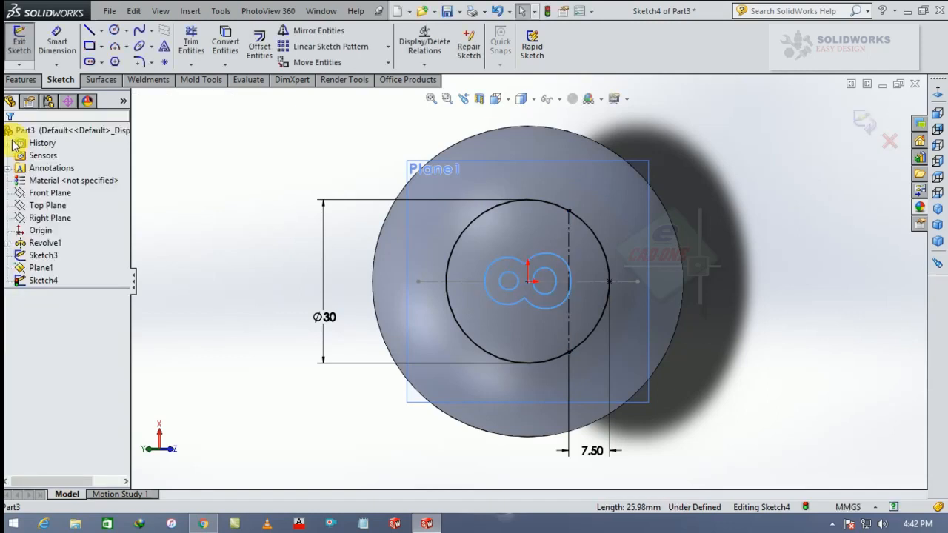
{"action": "left_click", "coordinate": [864, 121]}
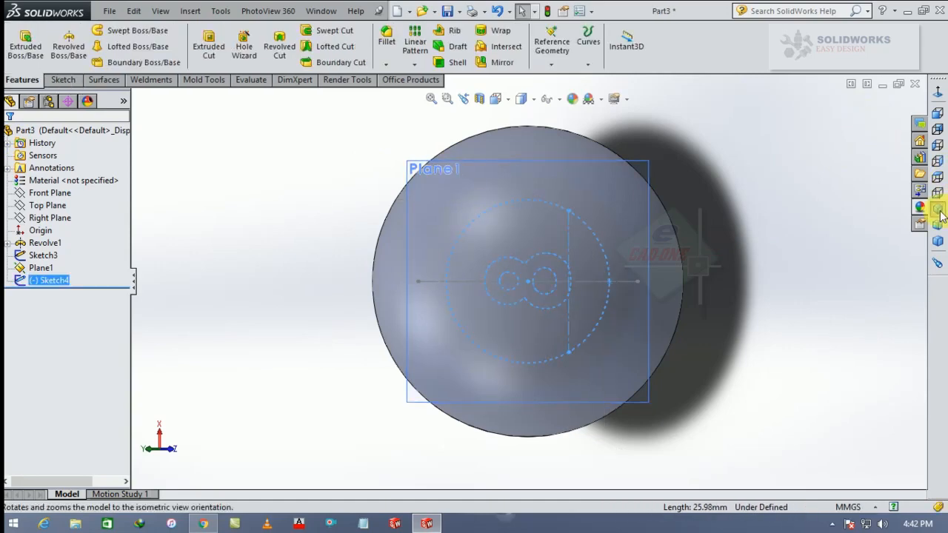
- Hide the slanted reference plane, the triangle sketch, and the sketch containing the circle and text
{"action": "left_click", "coordinate": [937, 209]}
{"action": "left_click", "coordinate": [492, 173]}
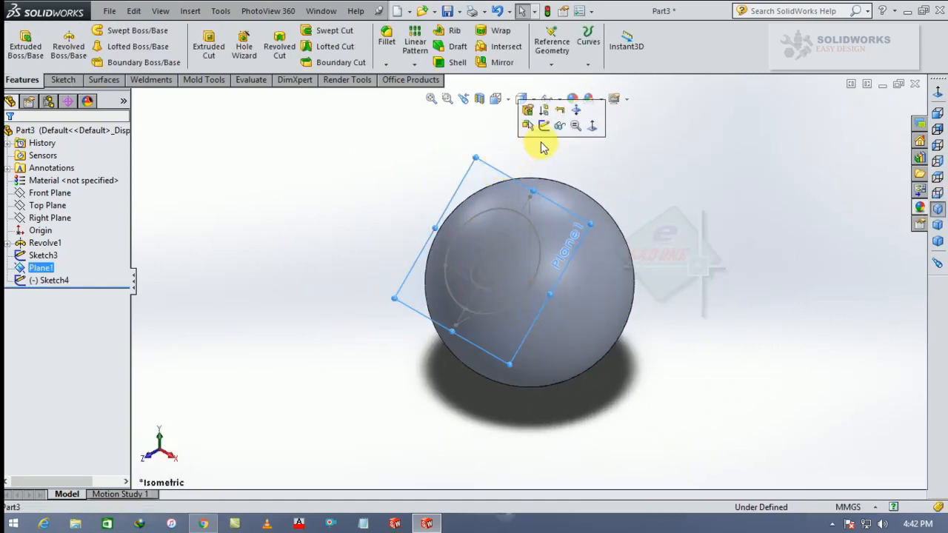
{"action": "left_click", "coordinate": [560, 127]}
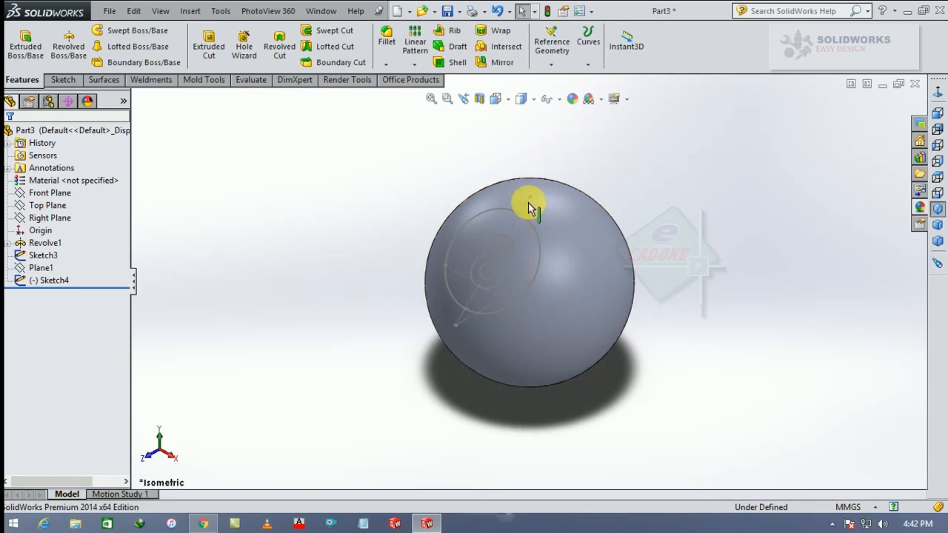
{"action": "left_click", "coordinate": [526, 209]}
{"action": "left_click", "coordinate": [572, 161]}
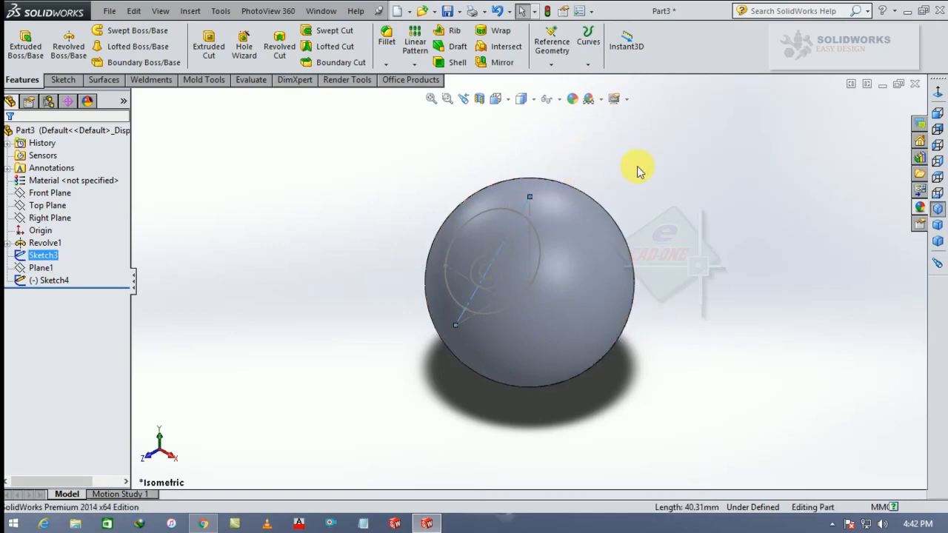
{"action": "left_click", "coordinate": [457, 273]}
{"action": "left_click", "coordinate": [517, 231]}
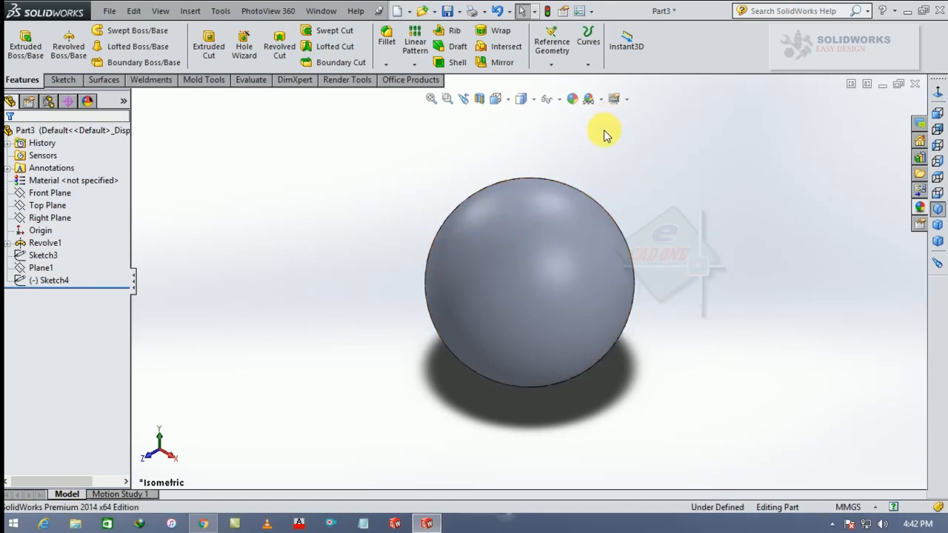
- Reopen the hidden circle and text sketch to review it, and exit without editing
{"action": "left_click", "coordinate": [49, 281]}
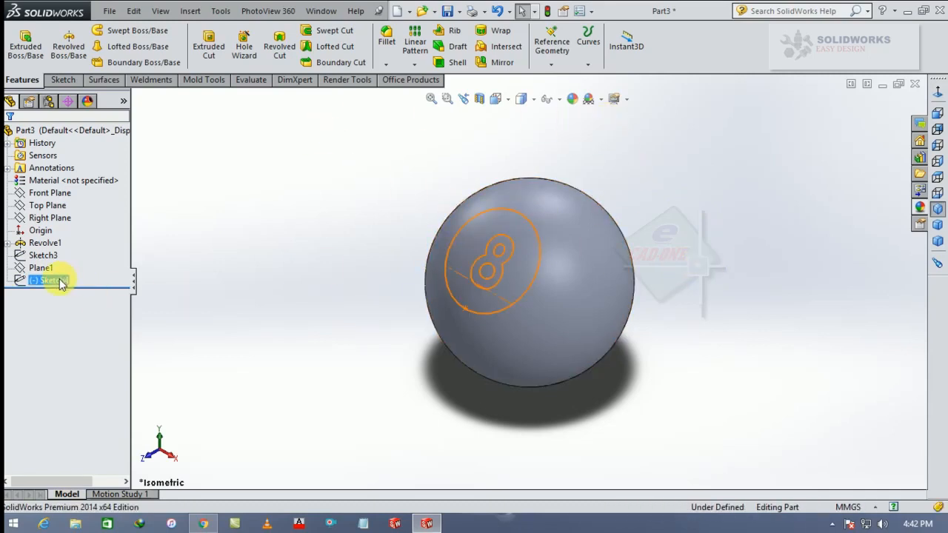
{"action": "left_click", "coordinate": [74, 246]}
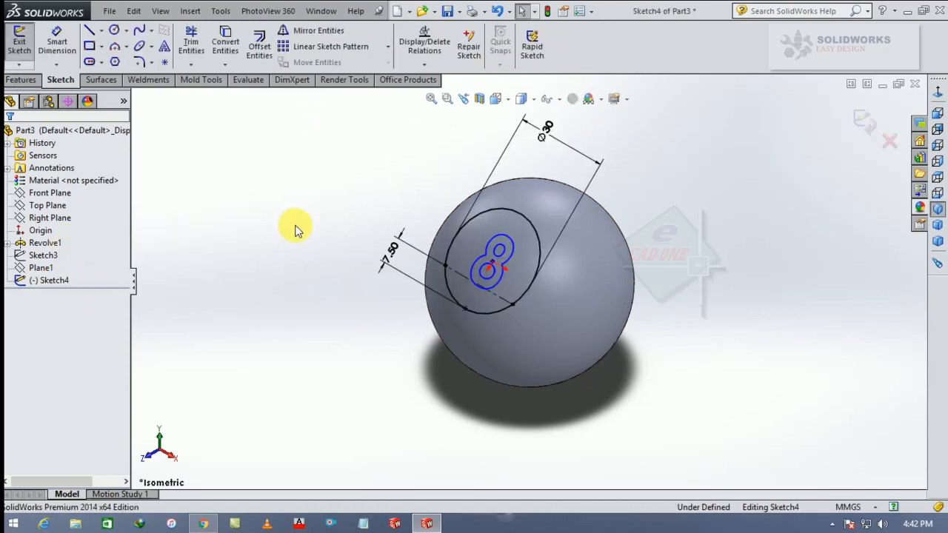
{"action": "left_click", "coordinate": [863, 123]}
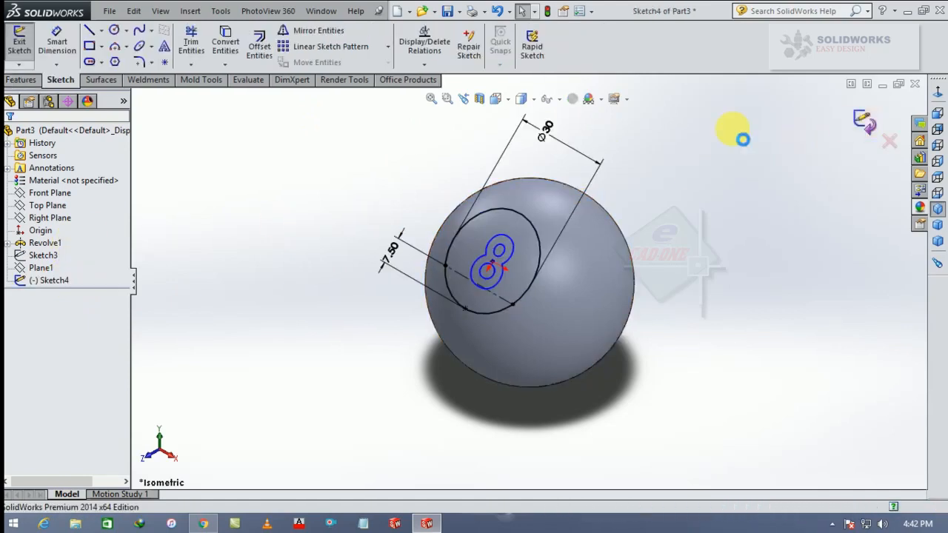
- Show the hidden sketch containing the circle and the number 8
{"action": "right_click", "coordinate": [65, 285]}
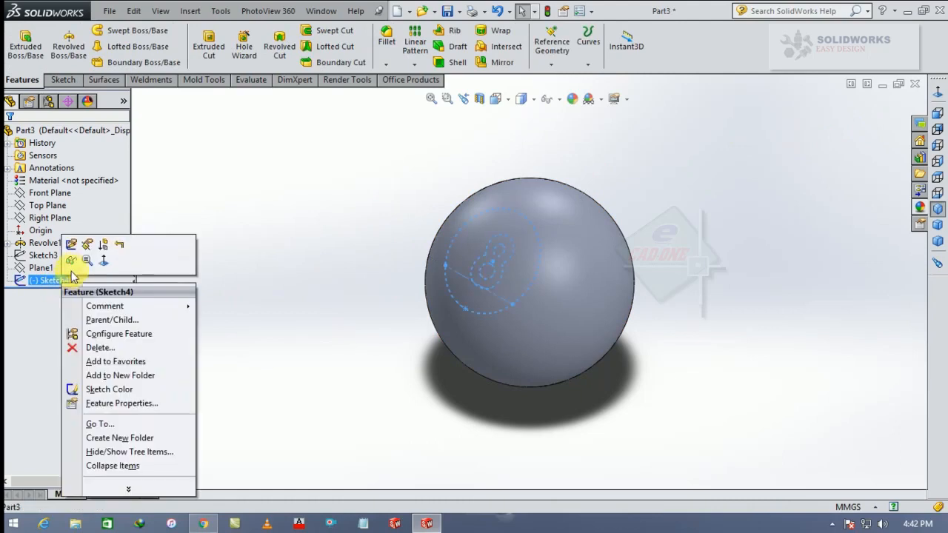
{"action": "left_click", "coordinate": [70, 261]}
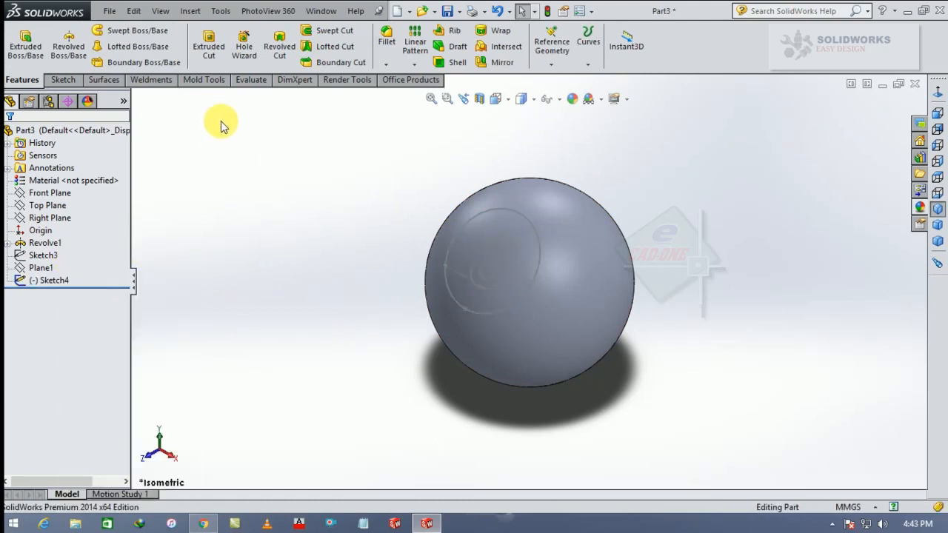
- Assign PE High Density from the Plastics category as the part's material, with its appearance applied
{"action": "left_click", "coordinate": [104, 188]}
{"action": "right_click", "coordinate": [104, 187]}
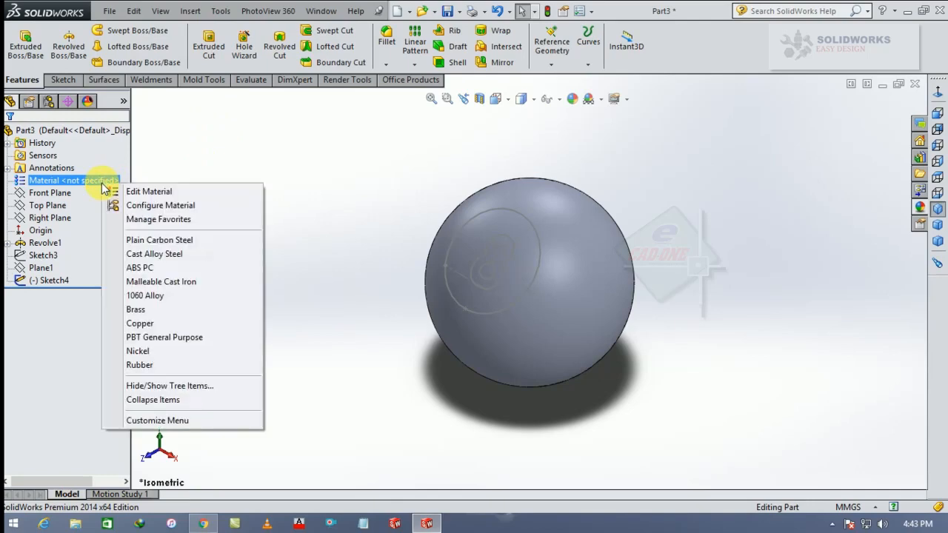
{"action": "left_click", "coordinate": [137, 192]}
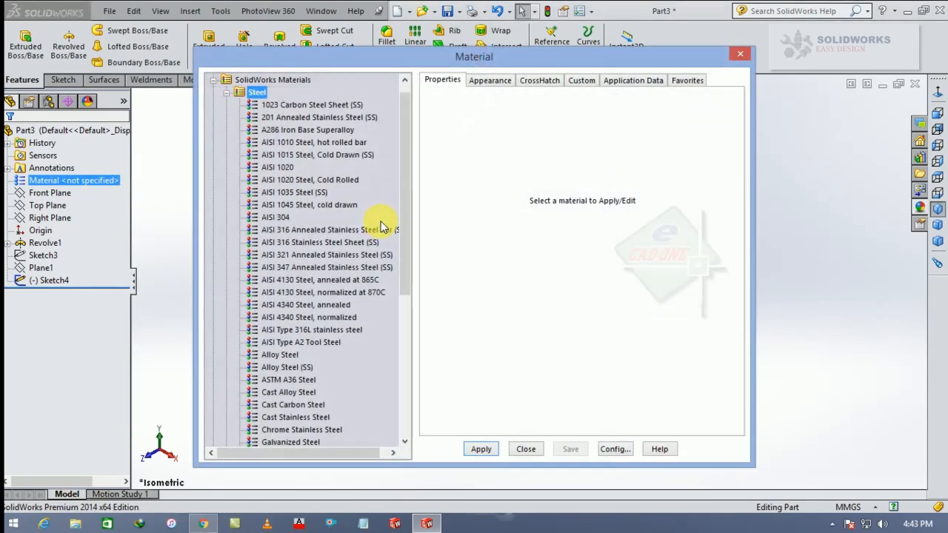
{"action": "left_click", "coordinate": [231, 90]}
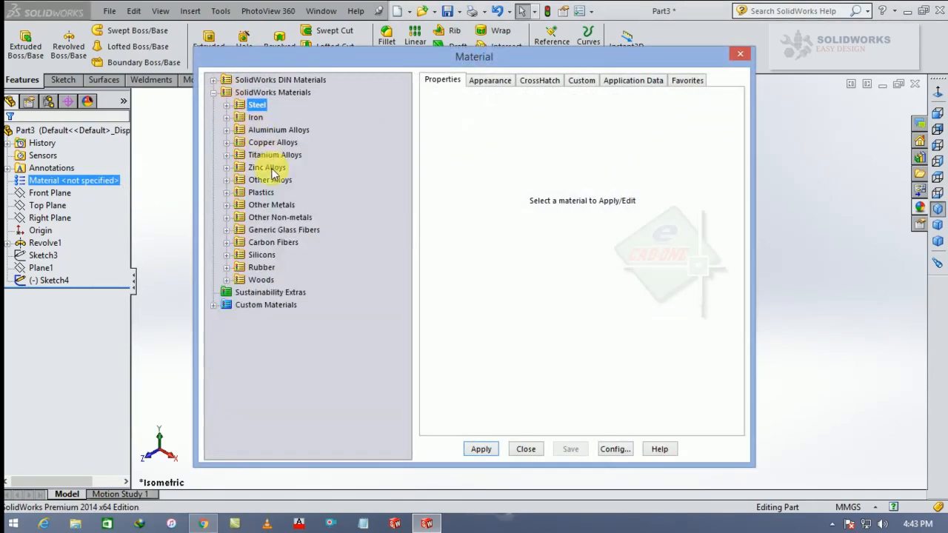
{"action": "left_click", "coordinate": [259, 193]}
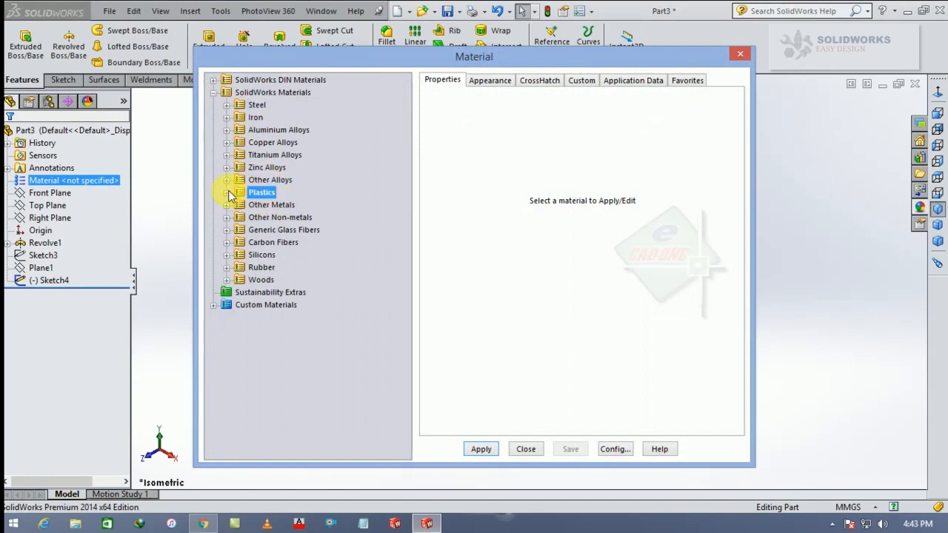
{"action": "left_click", "coordinate": [226, 193]}
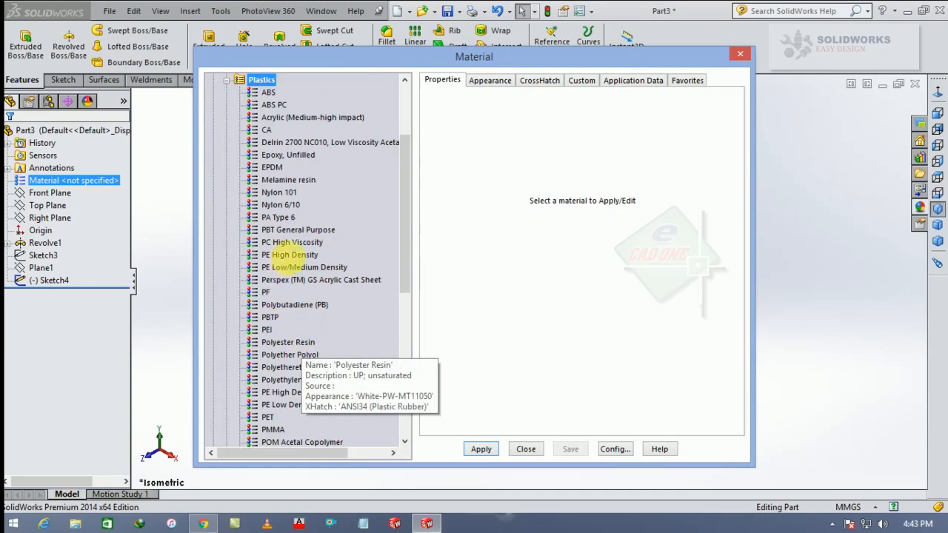
{"action": "left_click", "coordinate": [293, 255]}
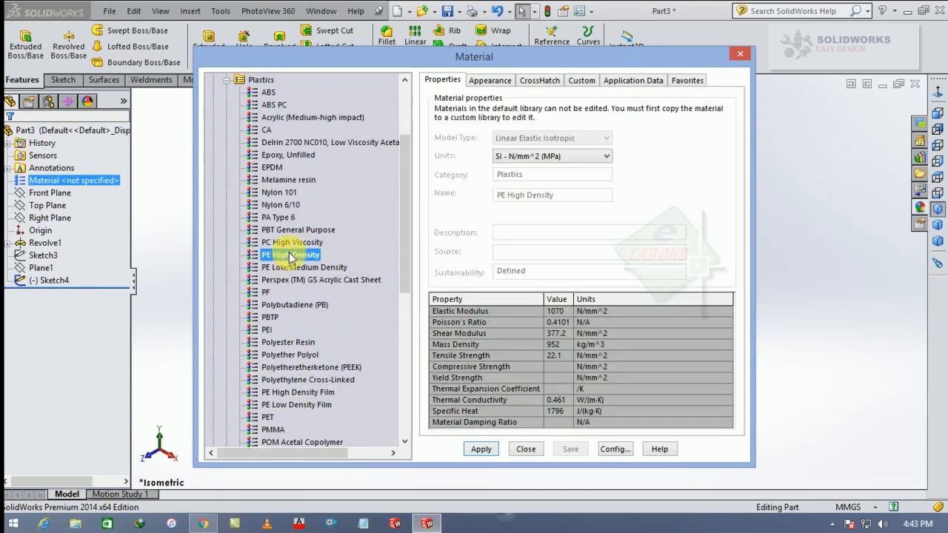
{"action": "left_click", "coordinate": [491, 82]}
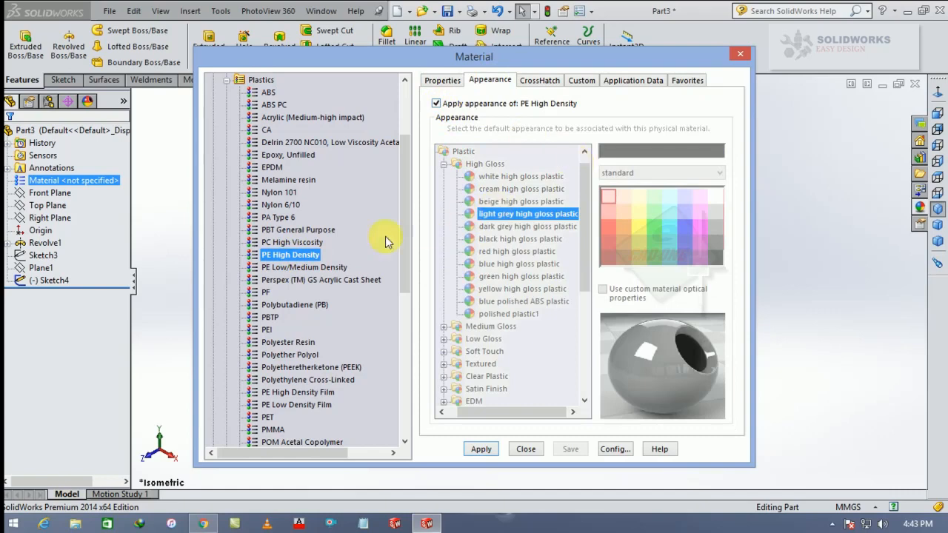
{"action": "left_click", "coordinate": [311, 244]}
{"action": "left_click", "coordinate": [302, 256]}
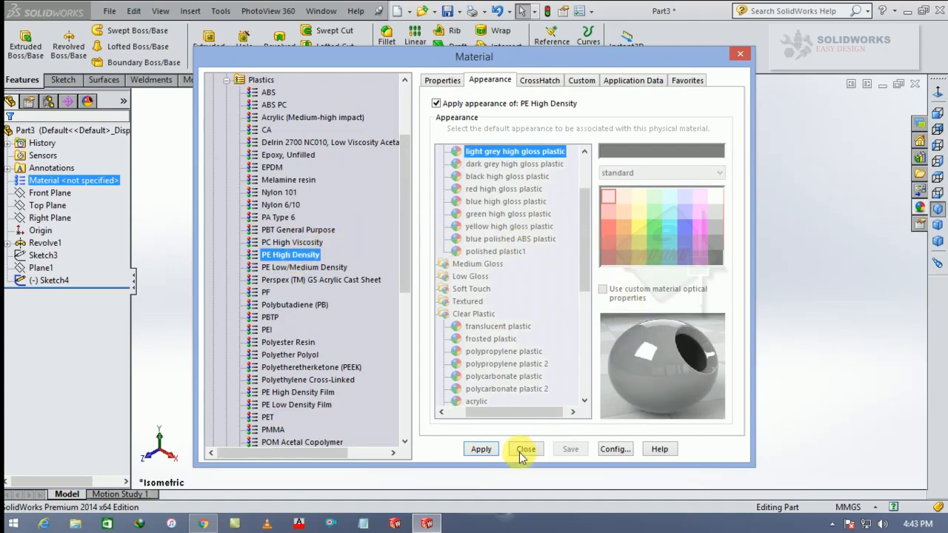
{"action": "left_click", "coordinate": [481, 449]}
{"action": "left_click", "coordinate": [519, 450]}
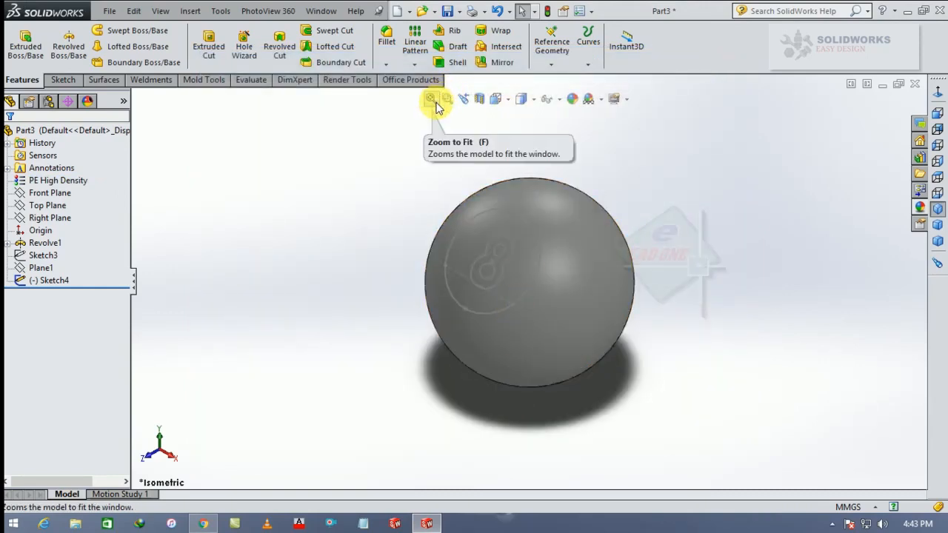
{"action": "left_click", "coordinate": [567, 252]}
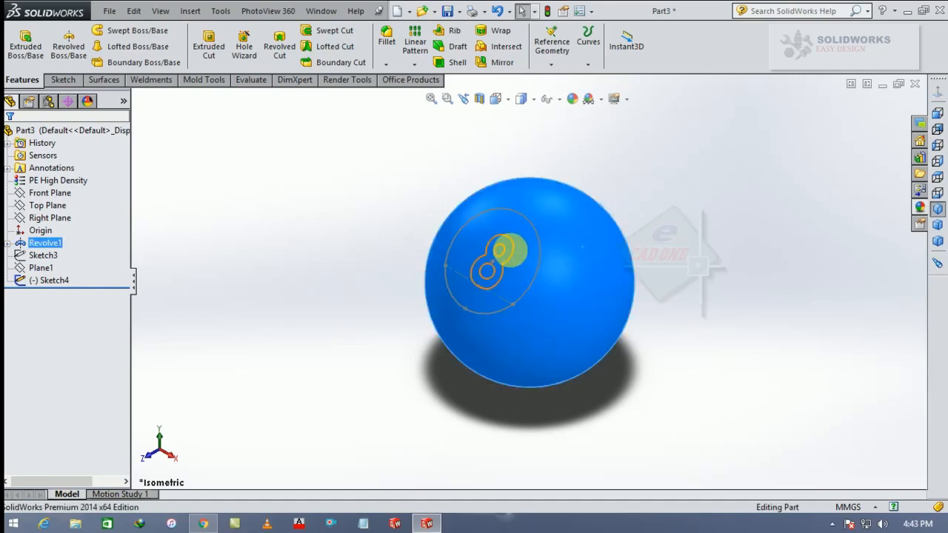
{"action": "left_click", "coordinate": [503, 247]}
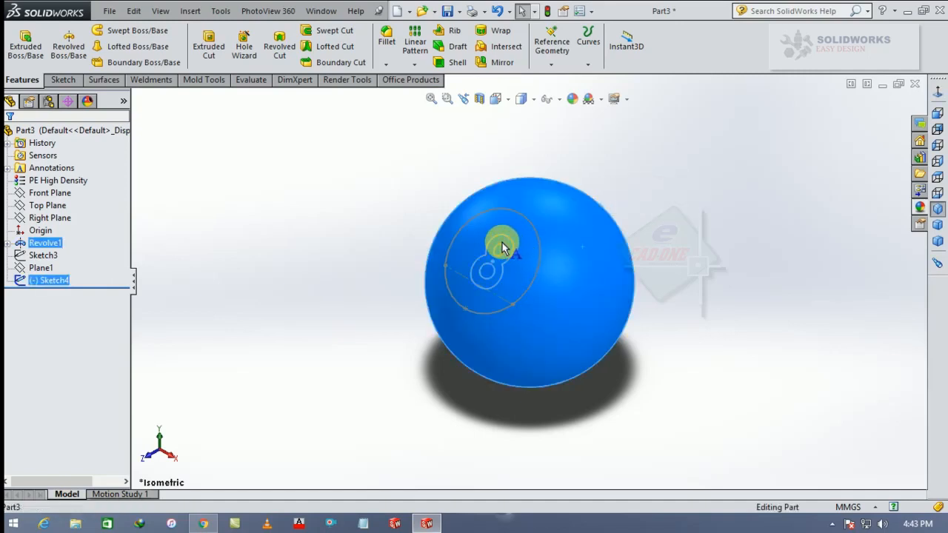
{"action": "left_click", "coordinate": [676, 173]}
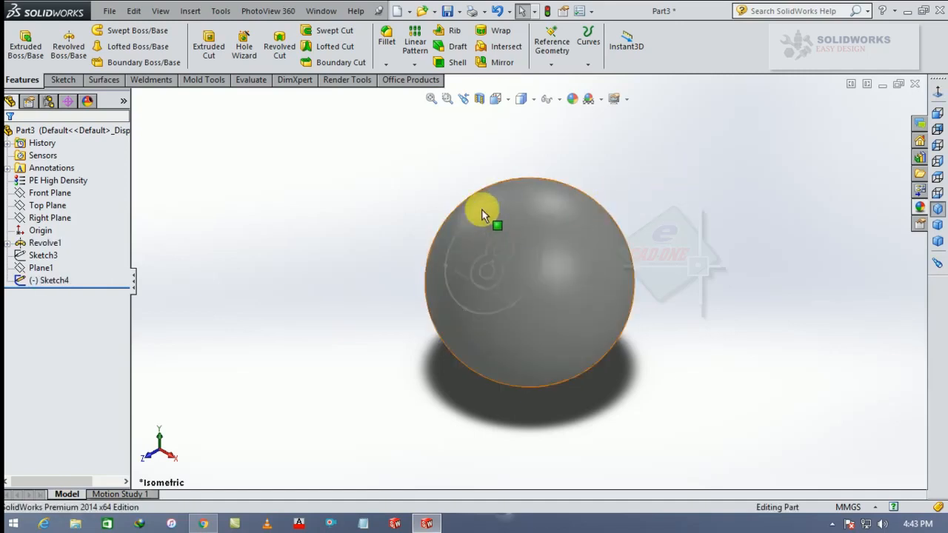
- Create a projection split line that projects the circle and number 8 sketch onto the ball's spherical face
{"action": "left_click", "coordinate": [556, 65]}
{"action": "left_click", "coordinate": [589, 65]}
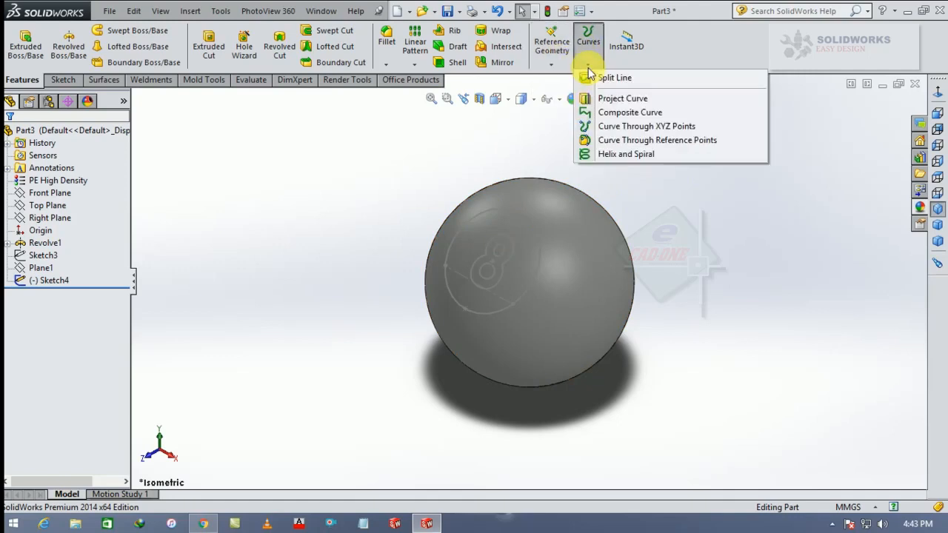
{"action": "left_click", "coordinate": [613, 80]}
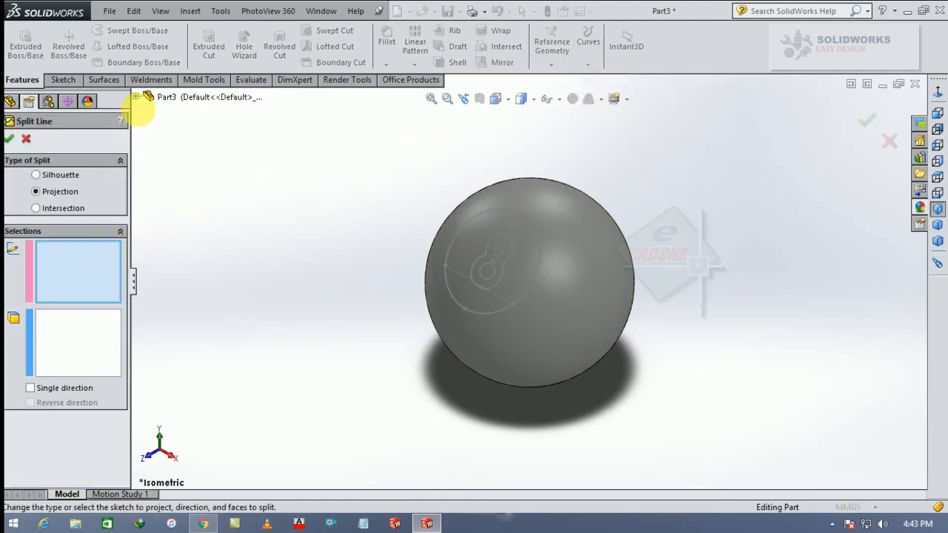
{"action": "left_click", "coordinate": [483, 273]}
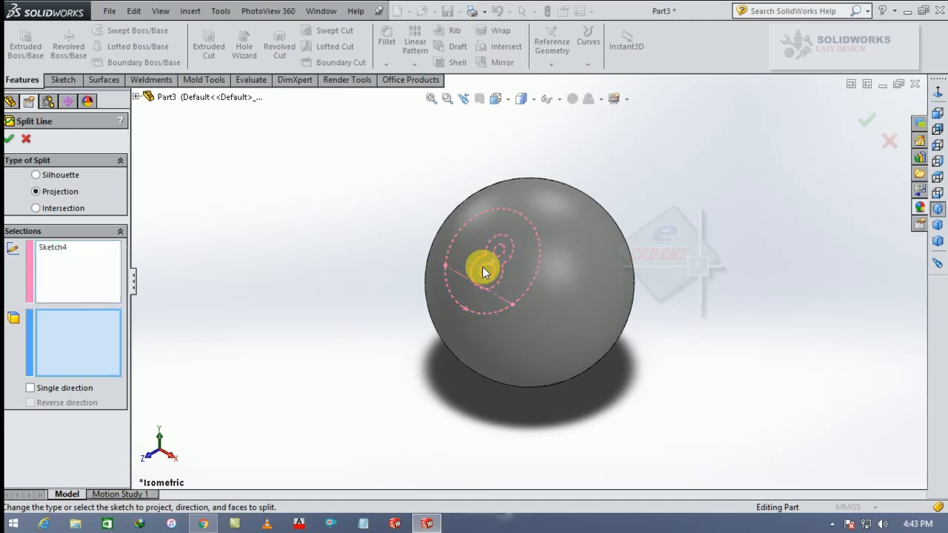
{"action": "left_click", "coordinate": [597, 261]}
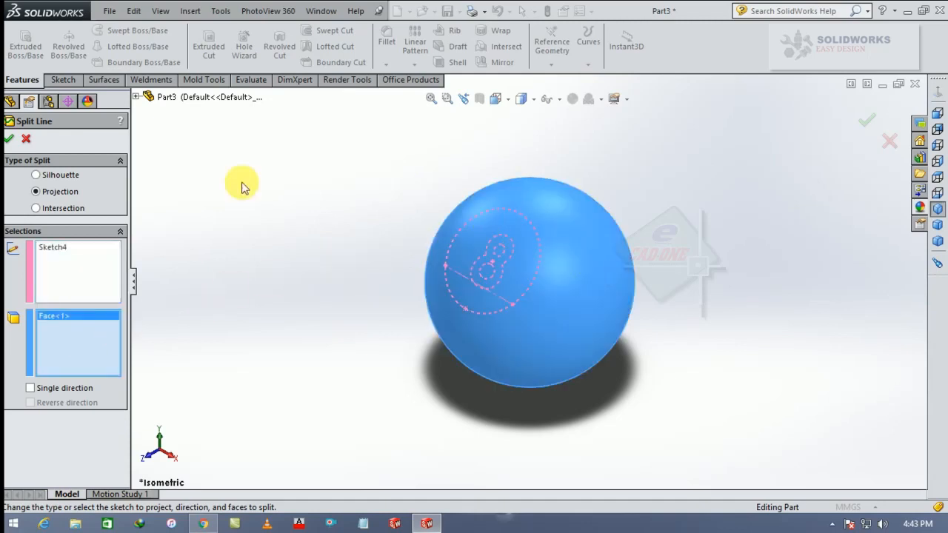
{"action": "left_click", "coordinate": [11, 141]}
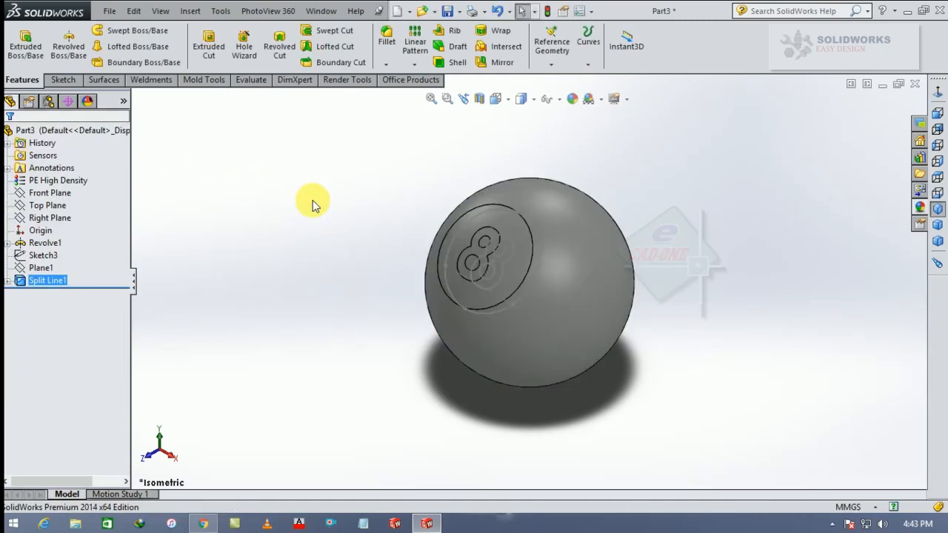
- Color the ball's main outer face and the number 8 face black, with the color swatch set switched to shiny
{"action": "scroll", "coordinate": [551, 243], "scroll_direction": "down", "scroll_amount": 3}
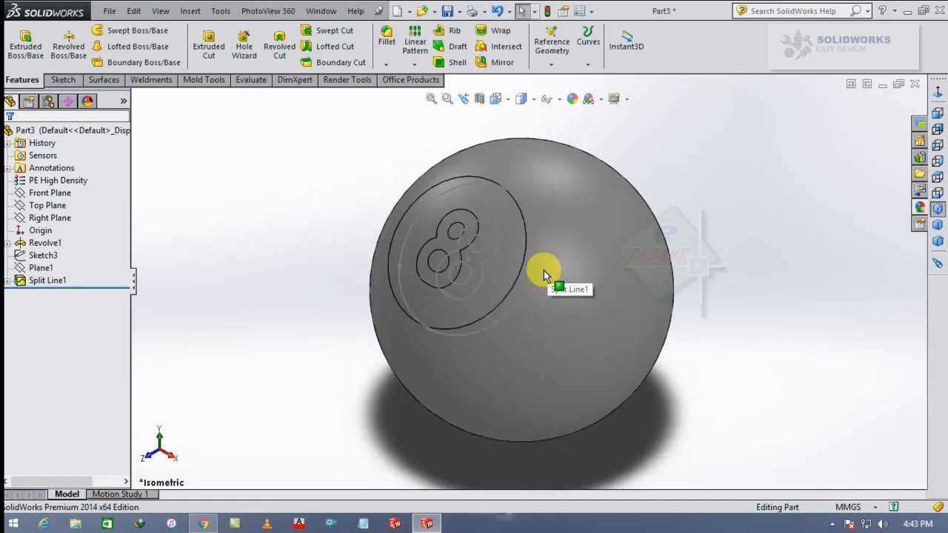
{"action": "left_click", "coordinate": [421, 213]}
{"action": "left_click", "coordinate": [492, 172]}
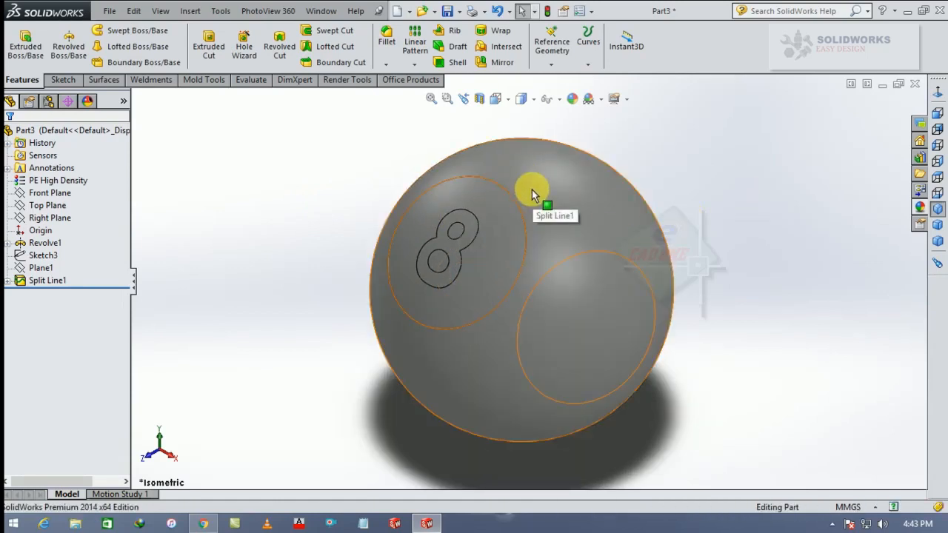
{"action": "left_click", "coordinate": [532, 190]}
{"action": "left_click", "coordinate": [473, 224], "text": "ctrl"}
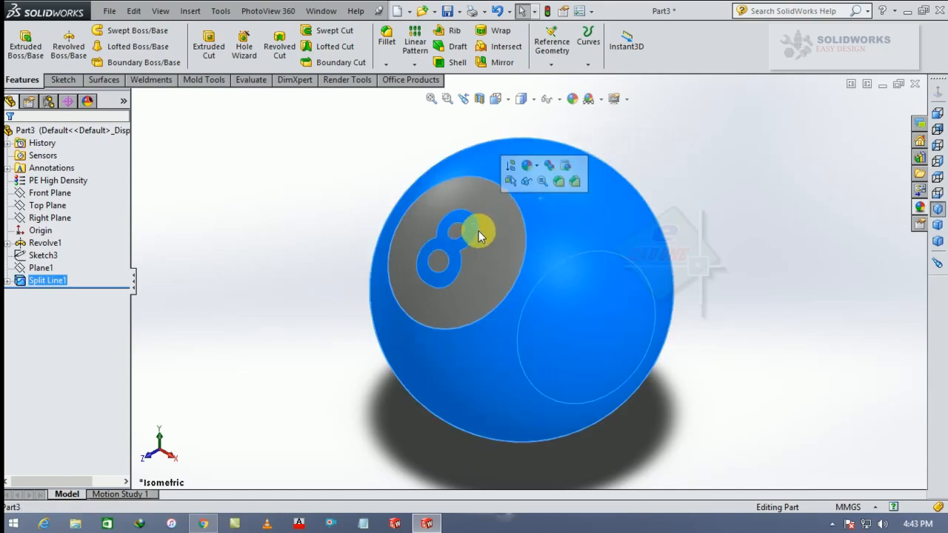
{"action": "left_click", "coordinate": [566, 101]}
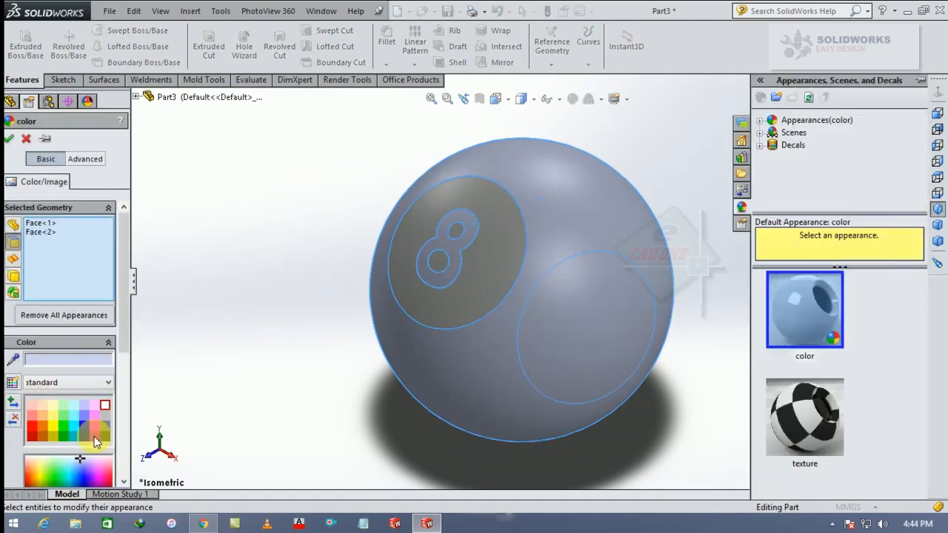
{"action": "left_click", "coordinate": [79, 360]}
{"action": "left_click", "coordinate": [411, 301]}
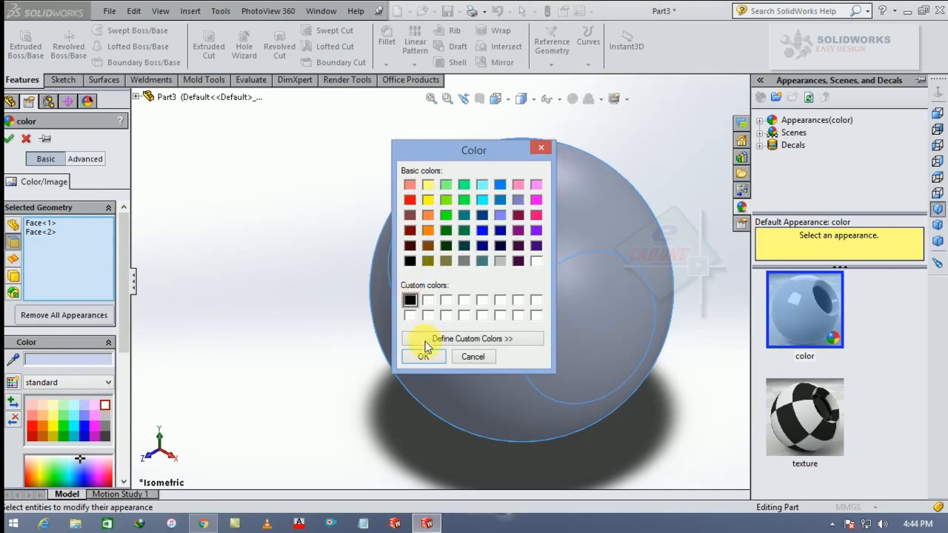
{"action": "left_click", "coordinate": [425, 358]}
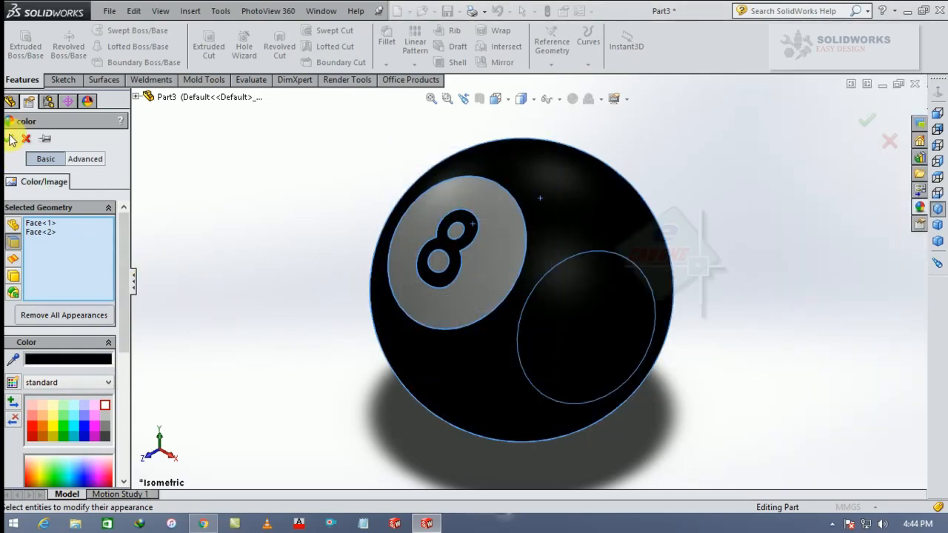
{"action": "left_click", "coordinate": [102, 383]}
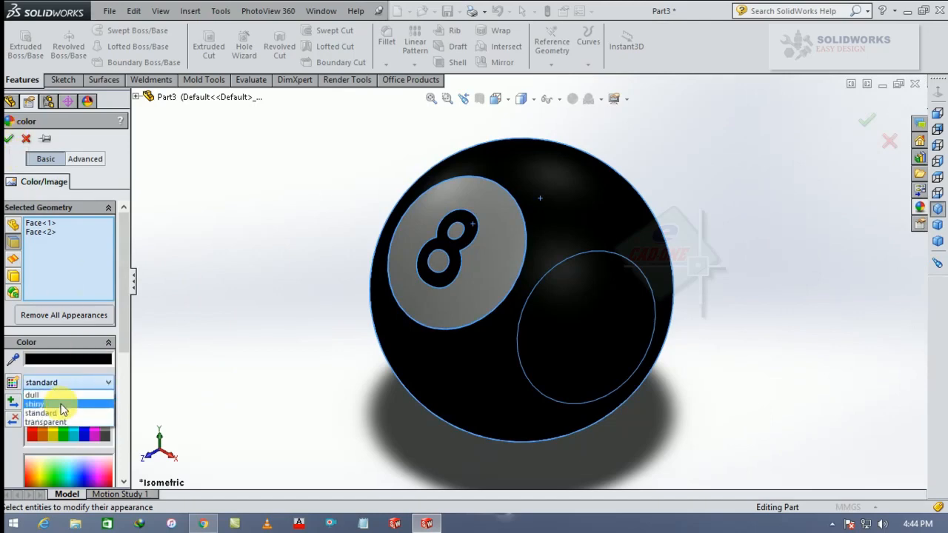
{"action": "left_click", "coordinate": [62, 405]}
{"action": "left_click", "coordinate": [9, 138]}
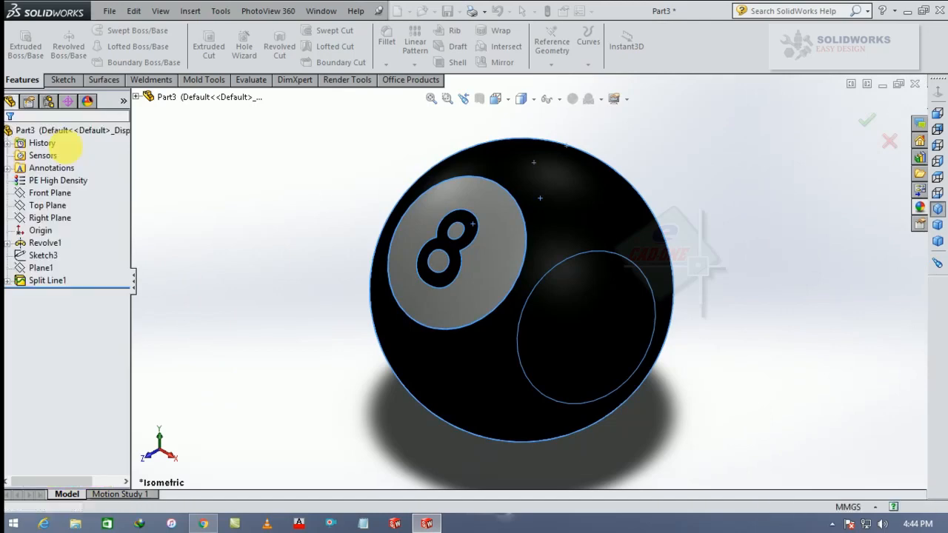
- Color the circular face surrounding the number 8 white
{"action": "left_click", "coordinate": [430, 225]}
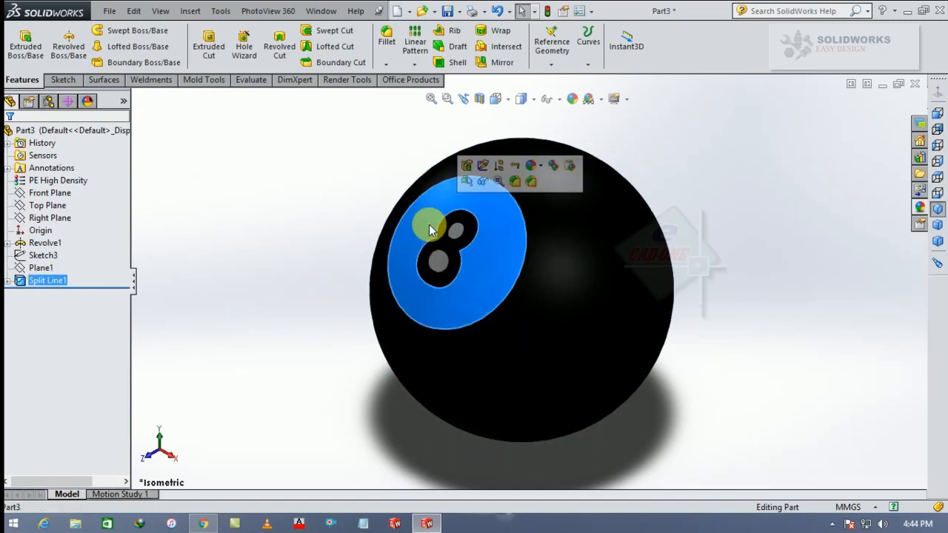
{"action": "left_click", "coordinate": [543, 167]}
{"action": "left_click", "coordinate": [564, 193]}
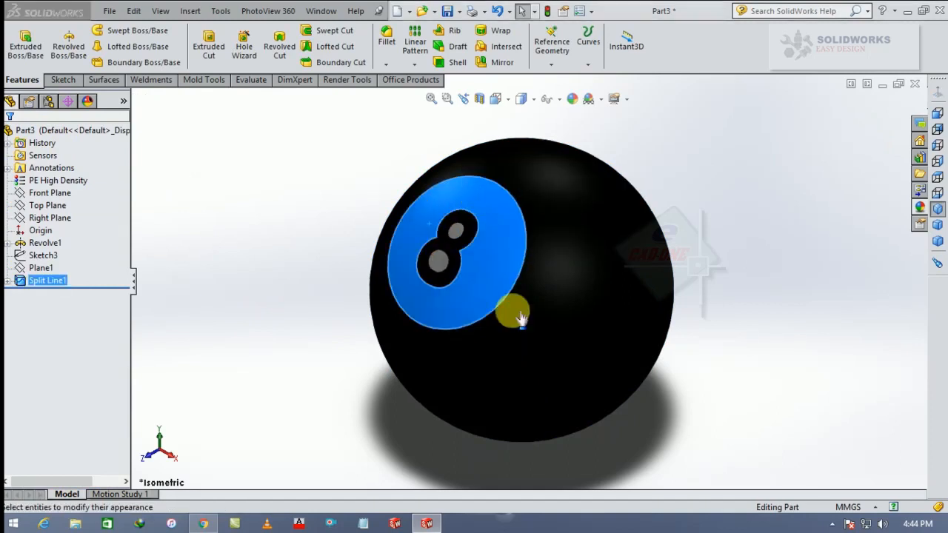
{"action": "left_click", "coordinate": [88, 362]}
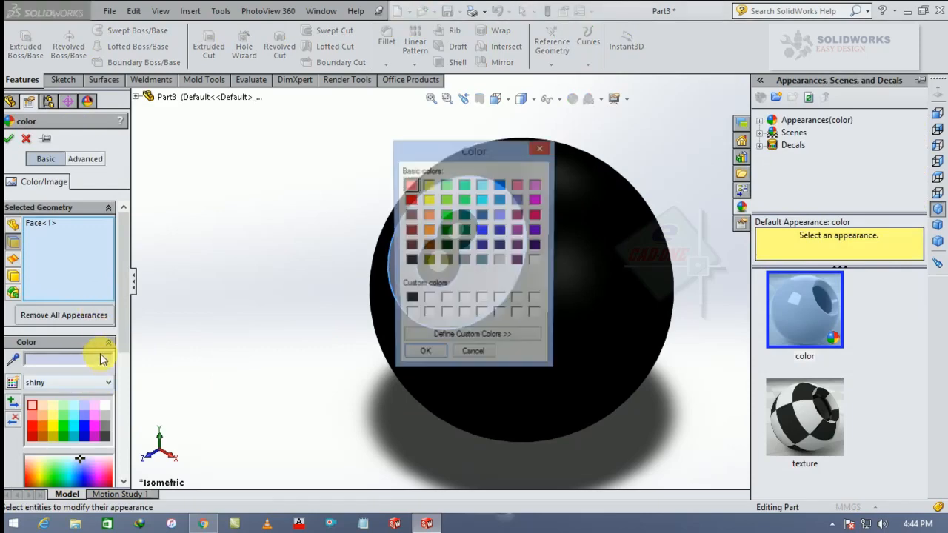
{"action": "left_click", "coordinate": [415, 357]}
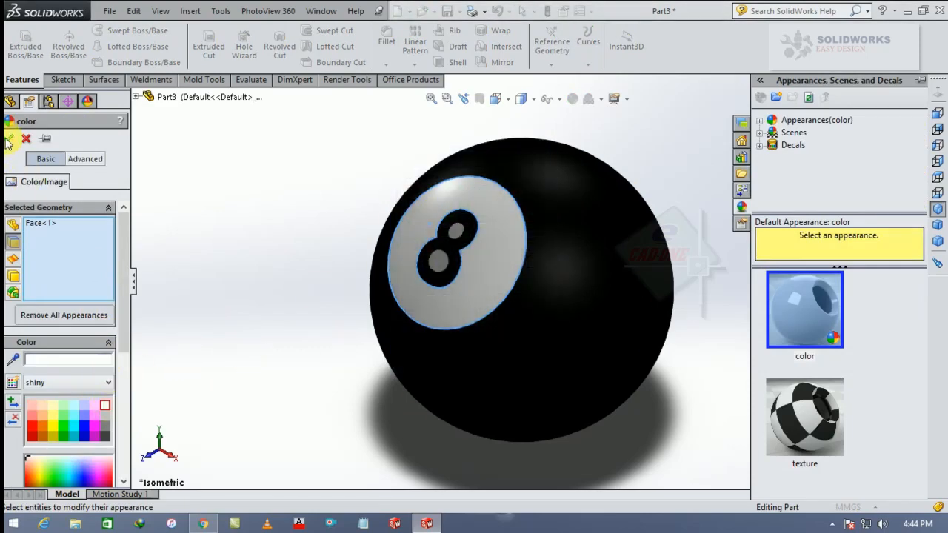
{"action": "left_click", "coordinate": [8, 139]}
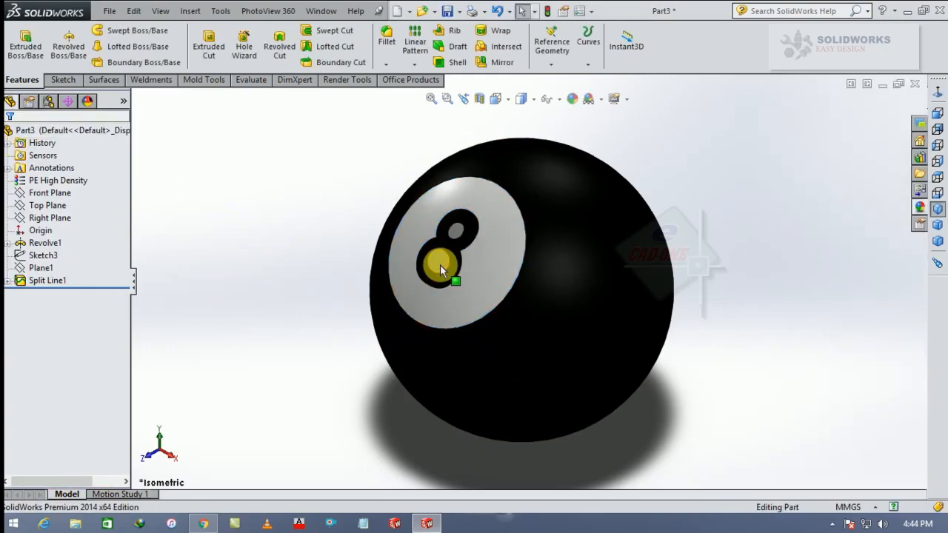
- Color the two small faces enclosed by the loops of the 8 white from the shiny swatches
{"action": "left_click", "coordinate": [442, 271]}
{"action": "left_click", "coordinate": [457, 235], "text": "ctrl"}
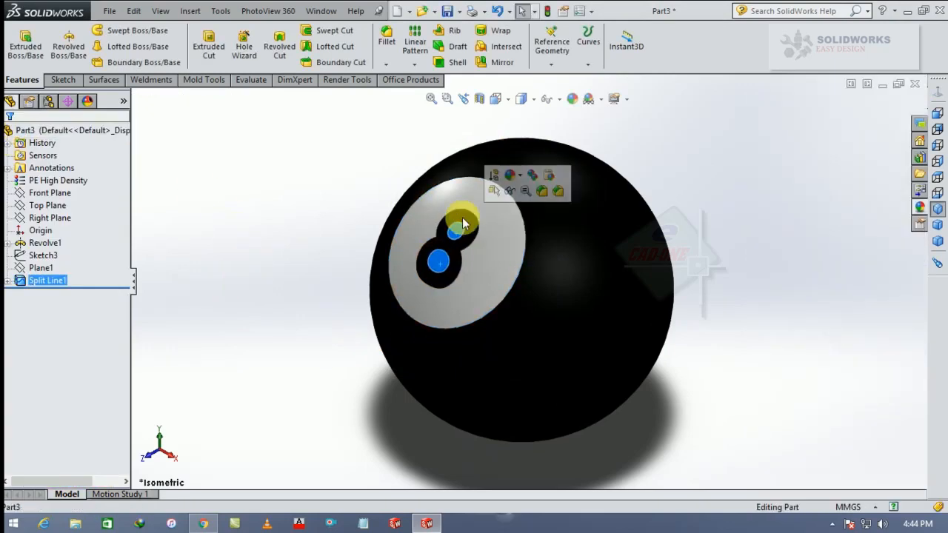
{"action": "left_click", "coordinate": [572, 99]}
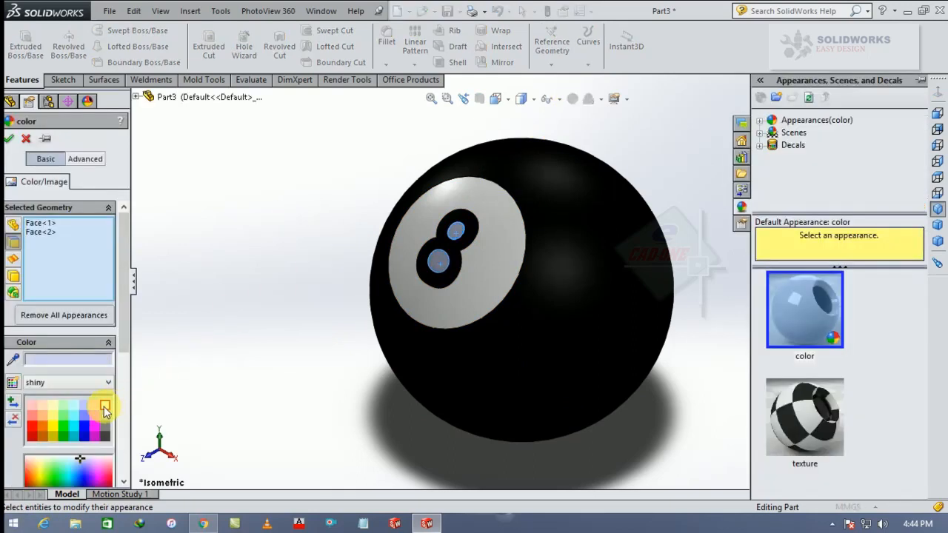
{"action": "left_click", "coordinate": [104, 406]}
{"action": "left_click", "coordinate": [10, 139]}
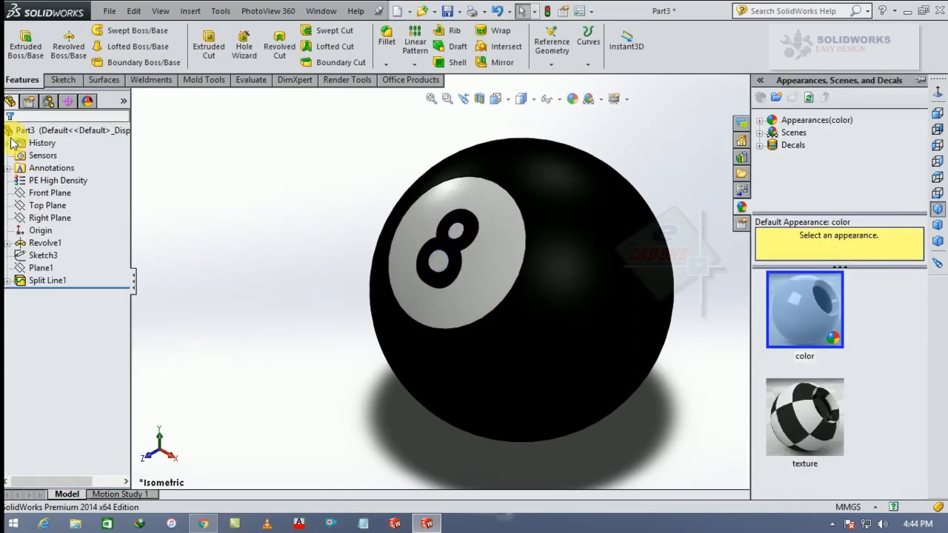
- Return the ball to the isometric view and apply the Backdrop - Studio with Fill Lights scene
{"action": "scroll", "coordinate": [511, 337], "scroll_direction": "up", "scroll_amount": 2}
{"action": "middle_click_drag", "start_coordinate": [519, 343], "coordinate": [808, 253]}
{"action": "left_click", "coordinate": [938, 210]}
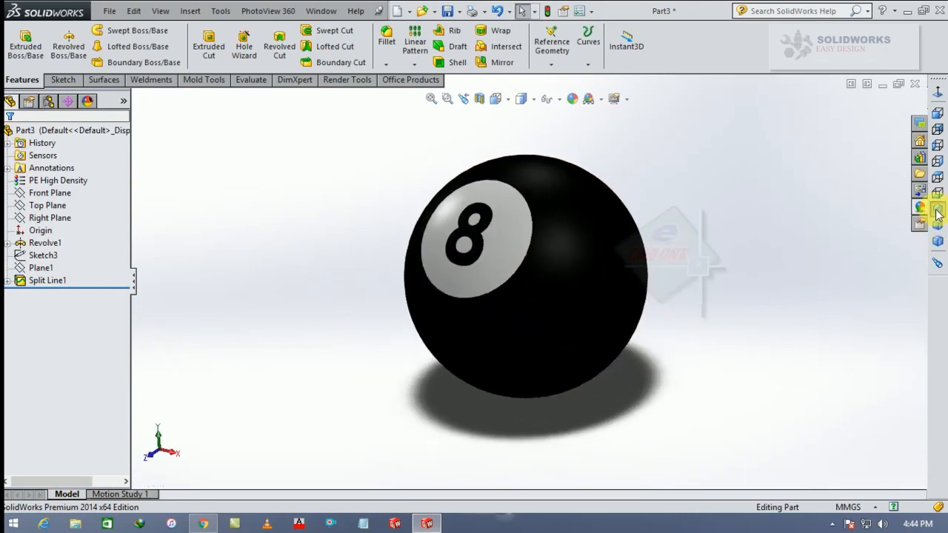
{"action": "left_click", "coordinate": [602, 100]}
{"action": "mouse_move", "coordinate": [643, 78]}
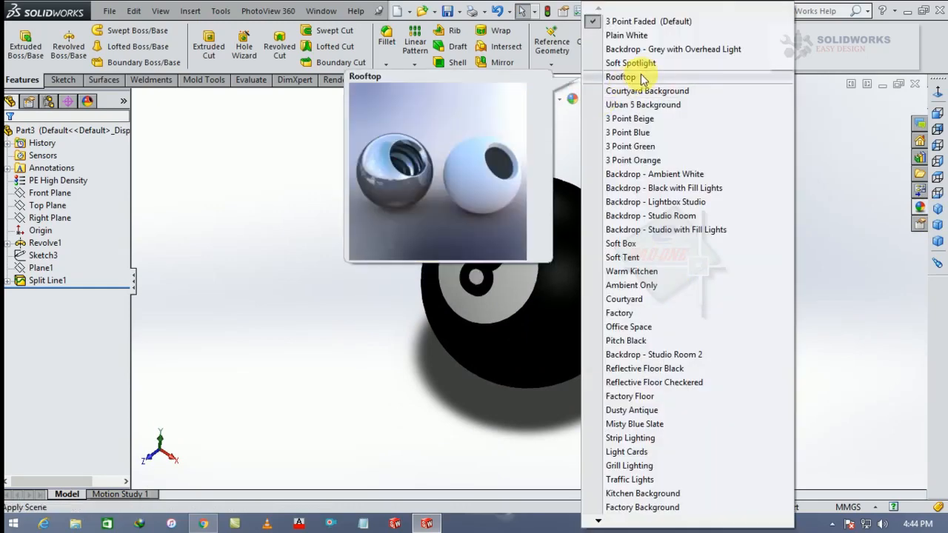
{"action": "left_click", "coordinate": [656, 231]}
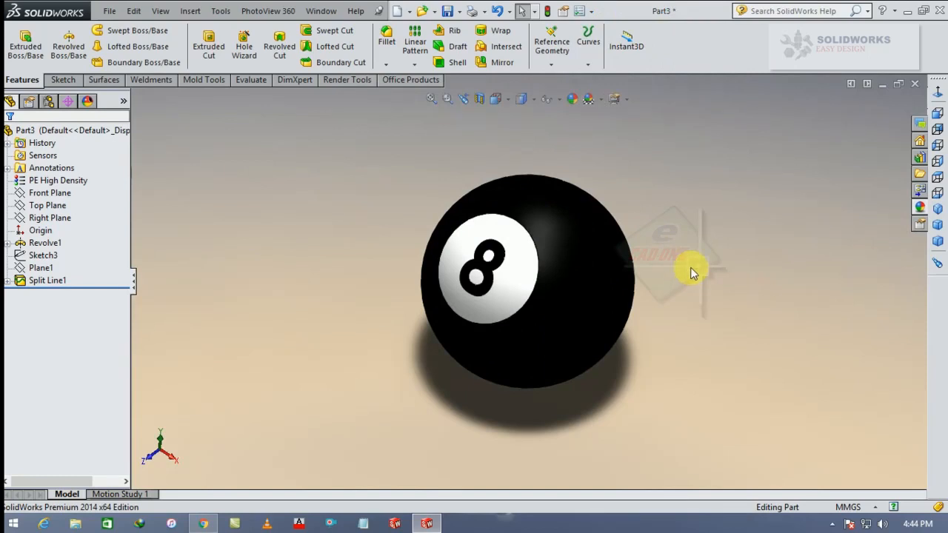
{"action": "left_click", "coordinate": [387, 81]}
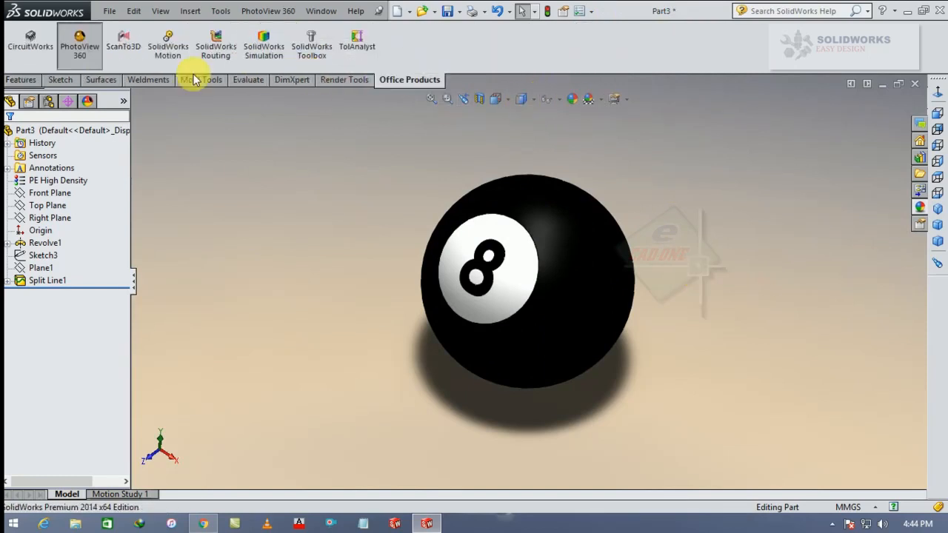
{"action": "left_click", "coordinate": [61, 79]}
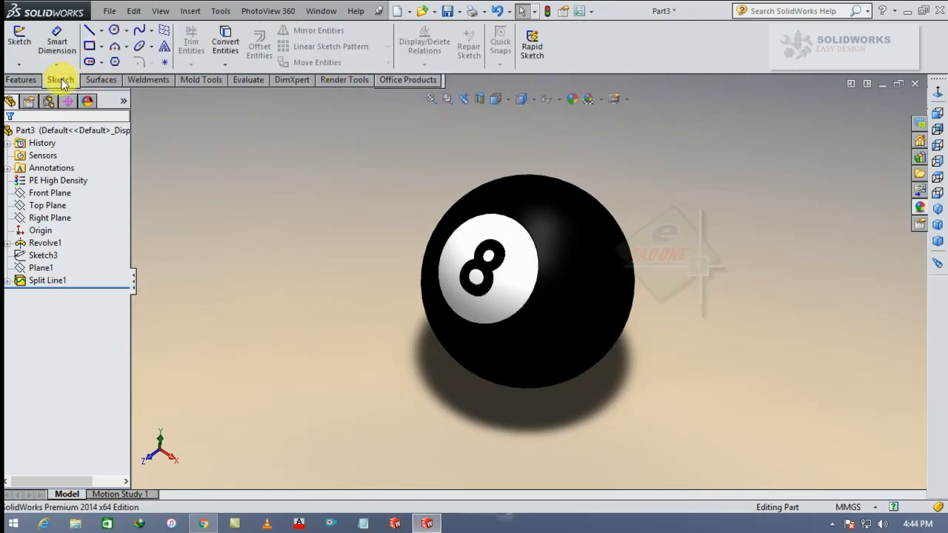
{"action": "left_click", "coordinate": [408, 79]}
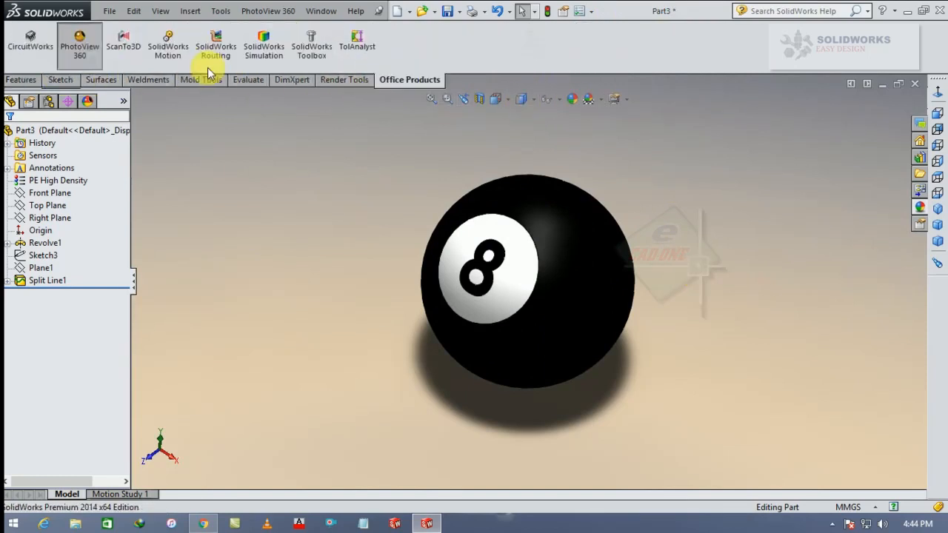
{"action": "left_click", "coordinate": [266, 11]}
{"action": "left_click", "coordinate": [269, 288]}
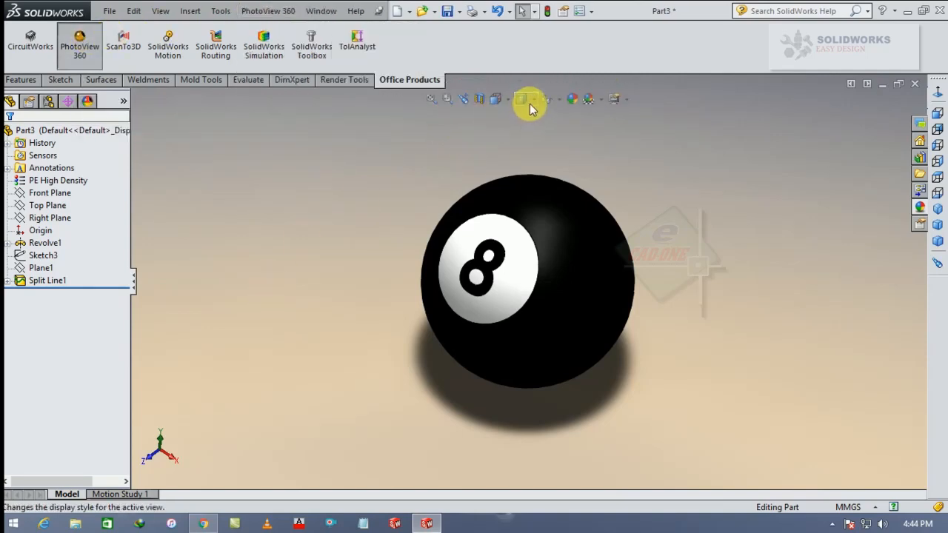